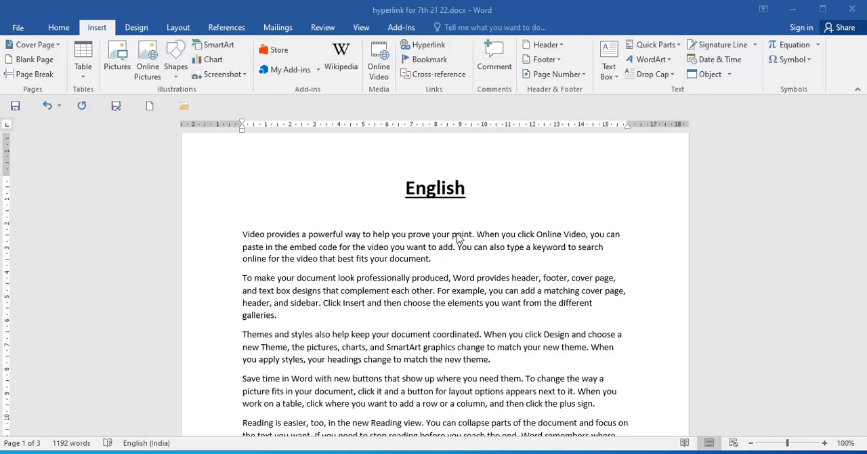
Insert page breaks after the "Themes and styles" paragraph on page 1 and after the "Video provides" paragraph on page 2.
{"action": "left_click", "coordinate": [492, 360]}
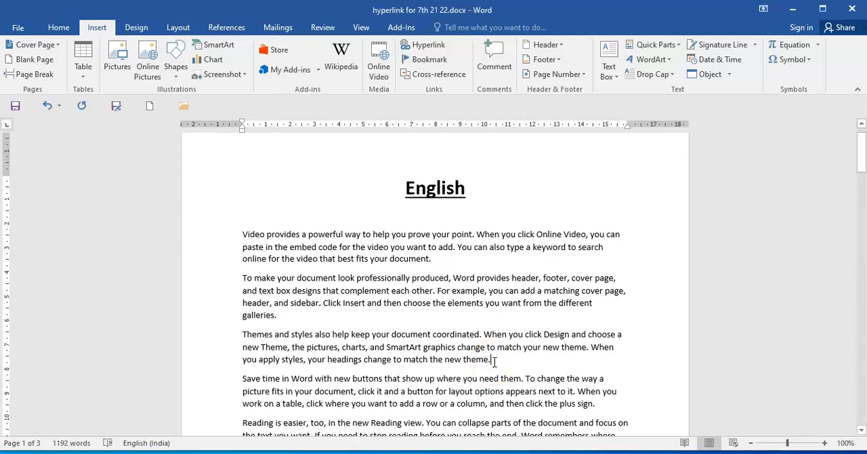
{"action": "key", "text": "ctrl+Return"}
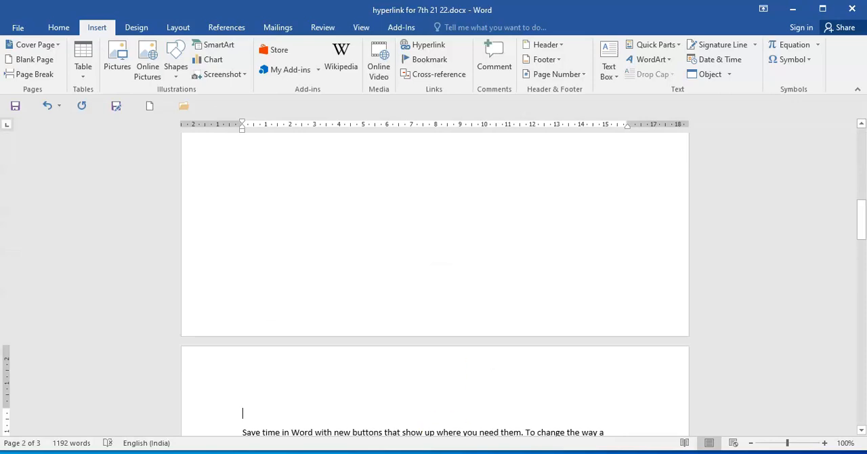
{"action": "left_click", "coordinate": [284, 397]}
{"action": "scroll", "coordinate": [300, 380], "scroll_direction": "down", "scroll_amount": 10}
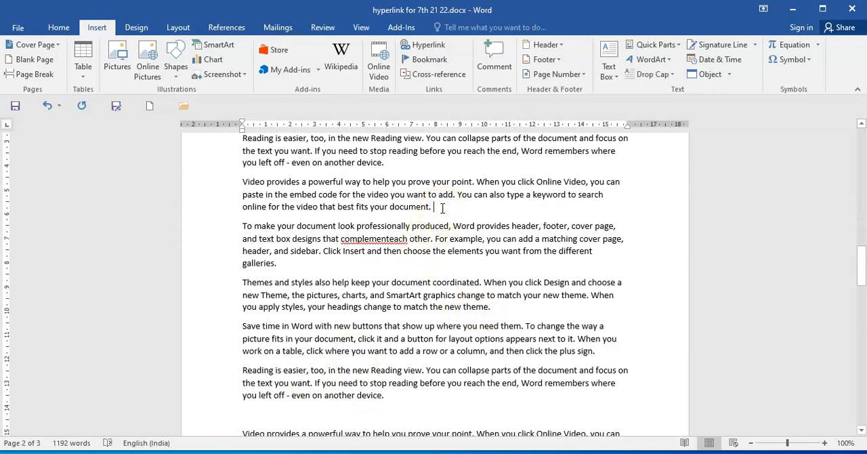
{"action": "key", "text": "ctrl+Return"}
Insert a page break after the last "Themes and styles" paragraph on page 3.
{"action": "left_click", "coordinate": [441, 294]}
{"action": "scroll", "coordinate": [441, 298], "scroll_direction": "down", "scroll_amount": 4}
{"action": "scroll", "coordinate": [439, 300], "scroll_direction": "down", "scroll_amount": 12}
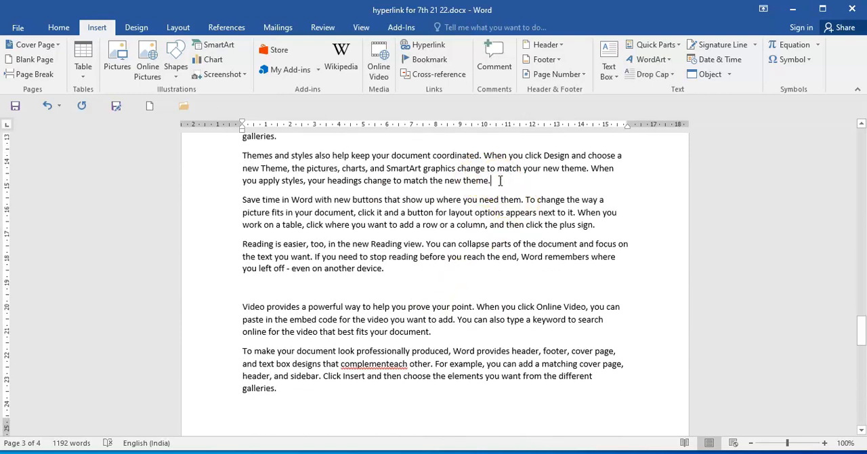
{"action": "key", "text": "ctrl+Return"}
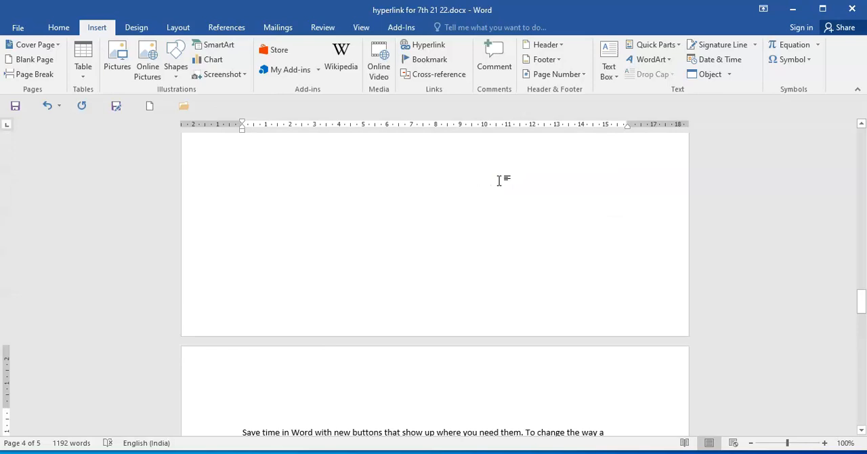
Insert a page break after the "To make your document look" paragraph just above the last paragraph on page 3.
{"action": "left_click", "coordinate": [492, 185]}
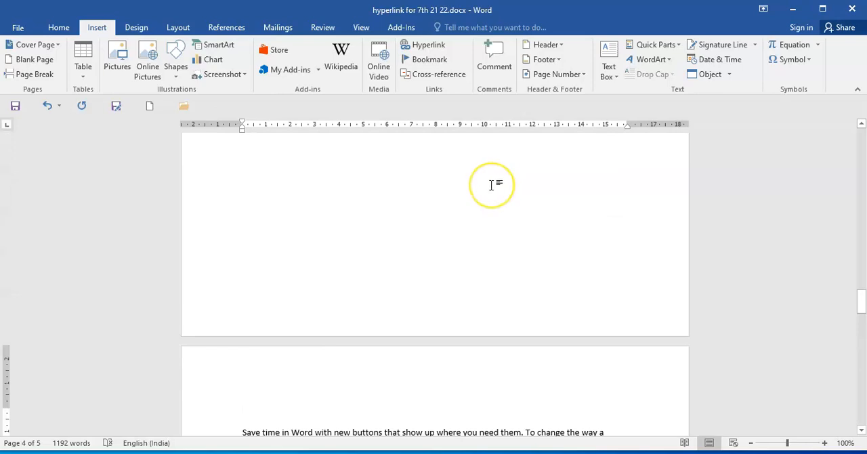
{"action": "scroll", "coordinate": [492, 184], "scroll_direction": "up", "scroll_amount": 5}
{"action": "left_click", "coordinate": [500, 258]}
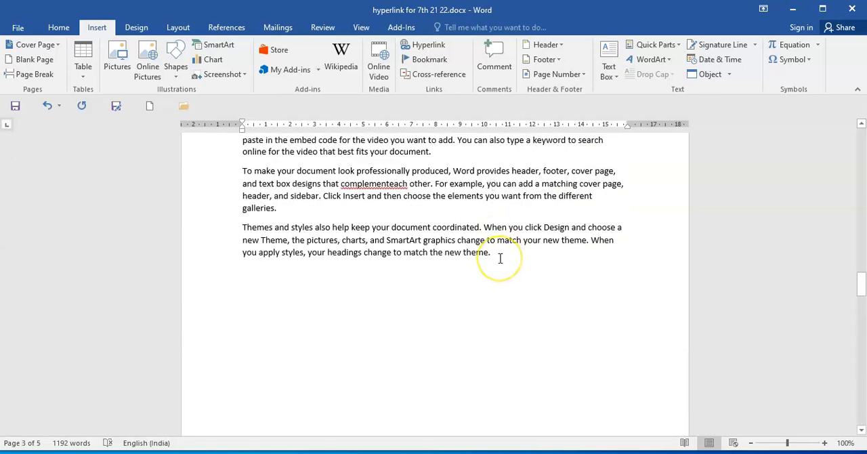
{"action": "left_click", "coordinate": [279, 210]}
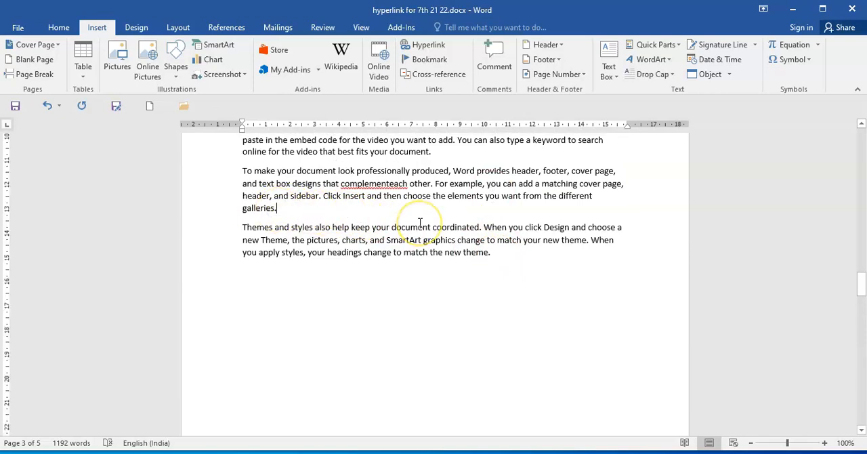
{"action": "key", "text": "ctrl+Return"}
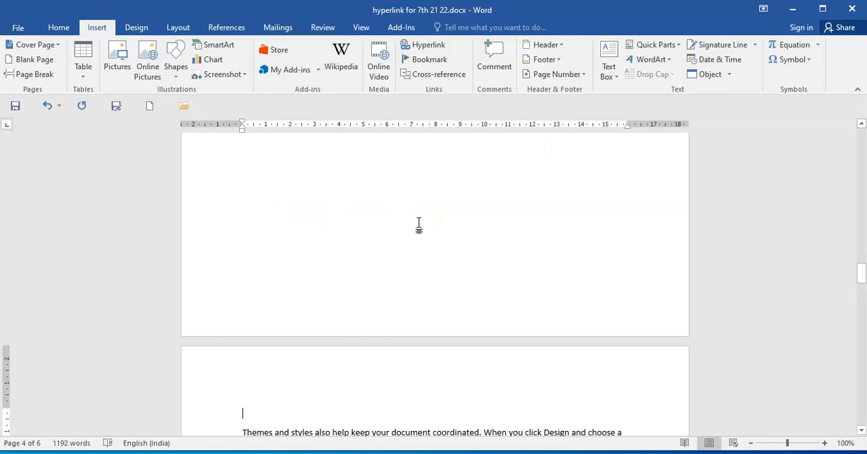
{"action": "left_click", "coordinate": [374, 361]}
{"action": "key", "text": "BackSpace"}
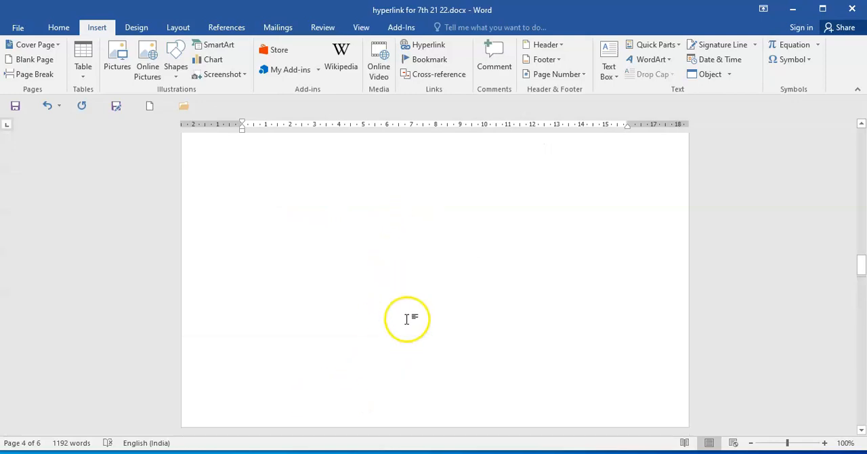
Place the cursor after "look" in page 1's second paragraph and delete the existing bookmarks readindpage_3, abc and save.
{"action": "scroll", "coordinate": [407, 319], "scroll_direction": "up", "scroll_amount": 20}
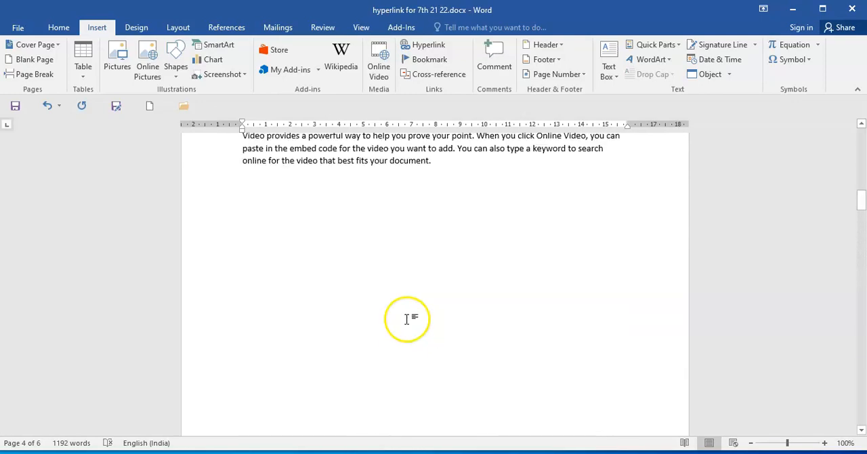
{"action": "scroll", "coordinate": [407, 318], "scroll_direction": "up", "scroll_amount": 10}
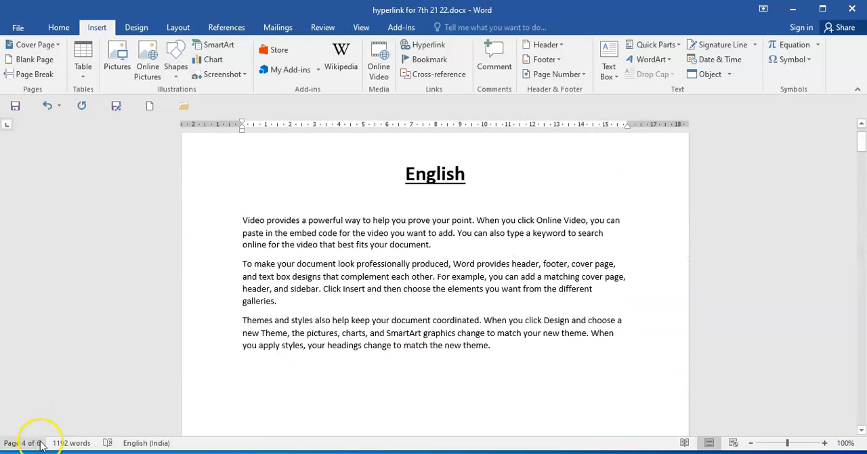
{"action": "scroll", "coordinate": [313, 332], "scroll_direction": "up", "scroll_amount": 2}
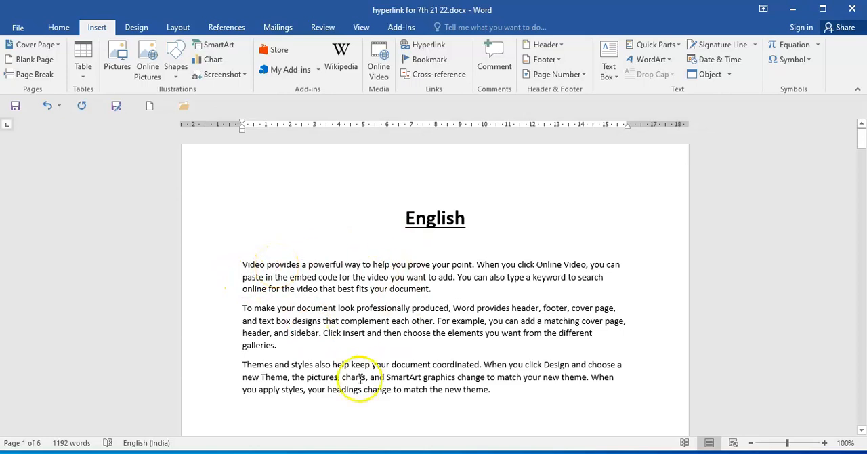
{"action": "left_click", "coordinate": [281, 346]}
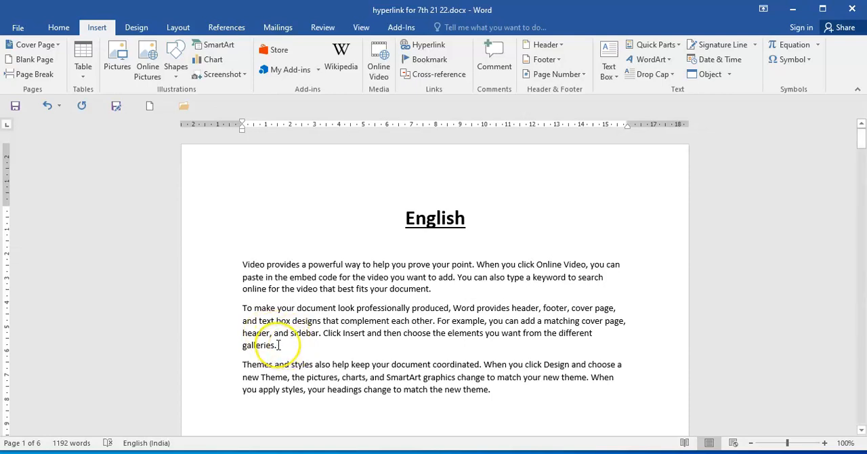
{"action": "left_click", "coordinate": [243, 307]}
{"action": "left_click", "coordinate": [354, 308]}
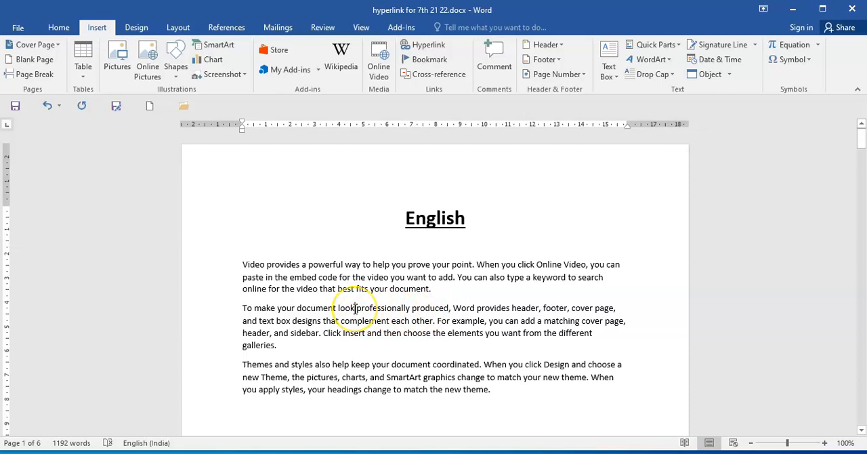
{"action": "left_click", "coordinate": [430, 59]}
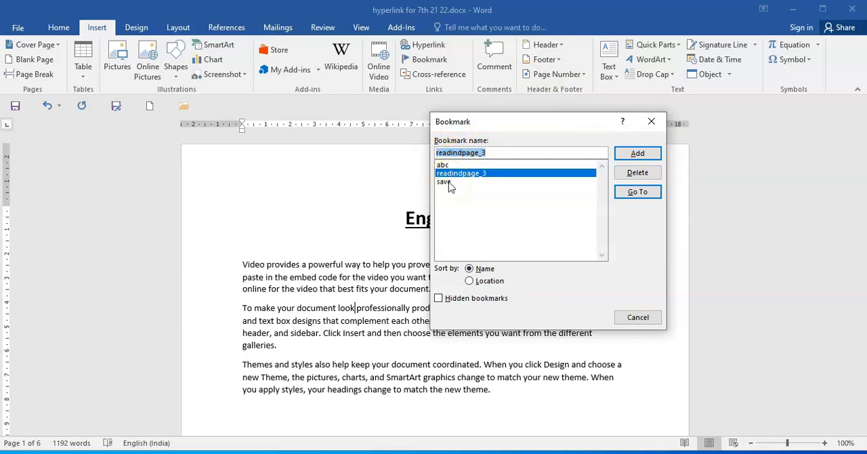
{"action": "left_click", "coordinate": [637, 173]}
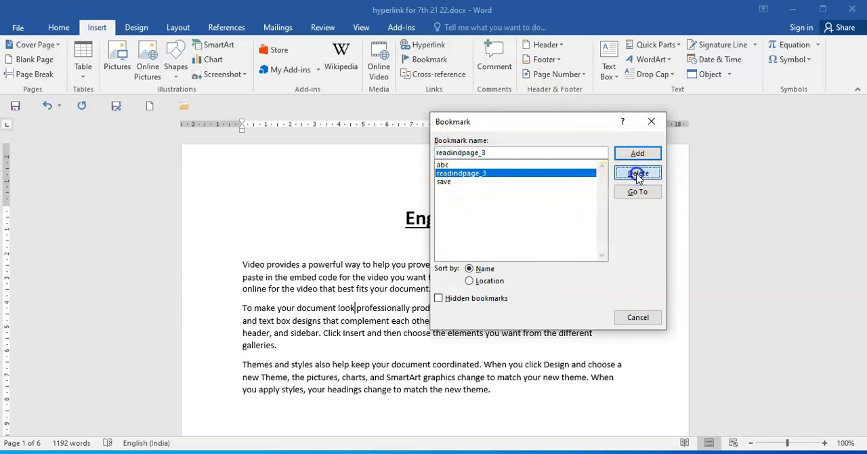
{"action": "left_click", "coordinate": [442, 166]}
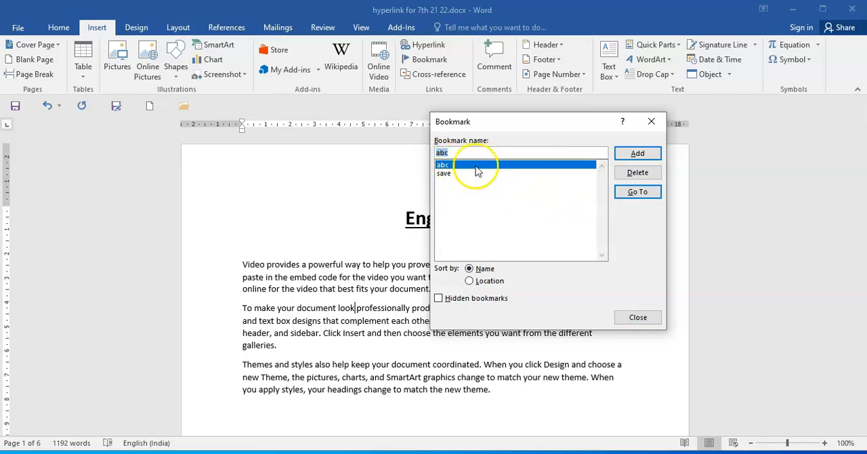
{"action": "left_click", "coordinate": [648, 175]}
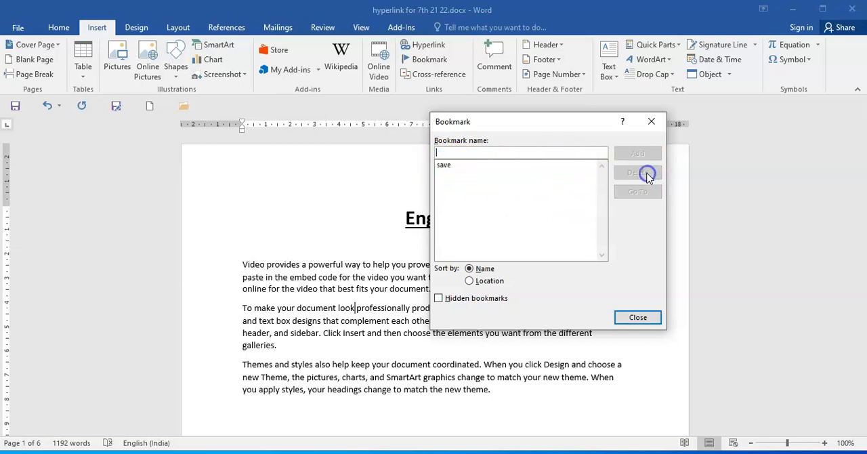
{"action": "left_click", "coordinate": [447, 166]}
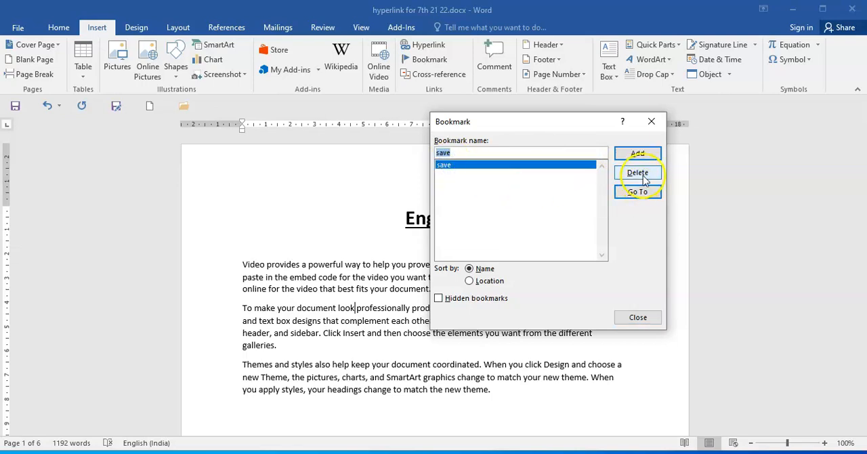
{"action": "left_click", "coordinate": [640, 173]}
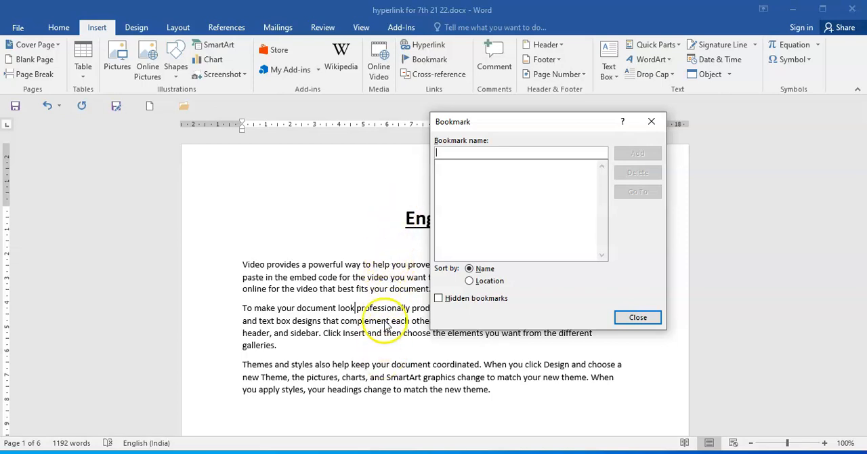
Add a bookmark named first_1 at the cursor in the second paragraph of page 1.
{"action": "left_click", "coordinate": [469, 176]}
{"action": "type", "text": "first"}
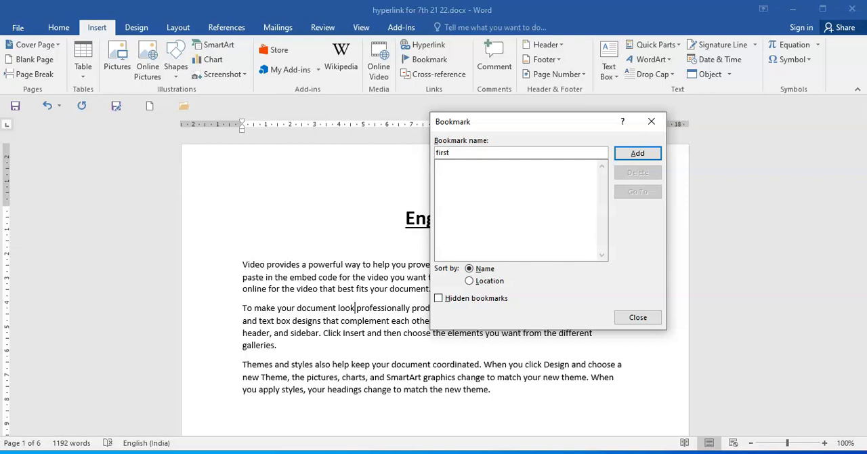
{"action": "type", "text": "-"}
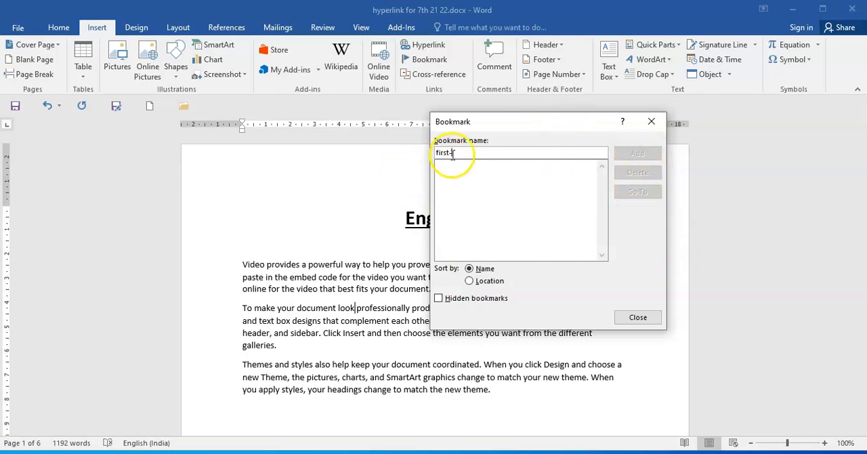
{"action": "key", "text": "BackSpace"}
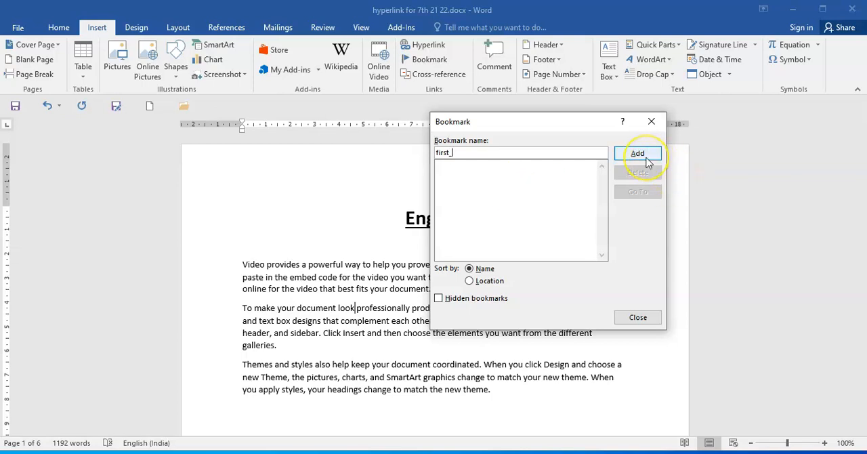
{"action": "type", "text": "1"}
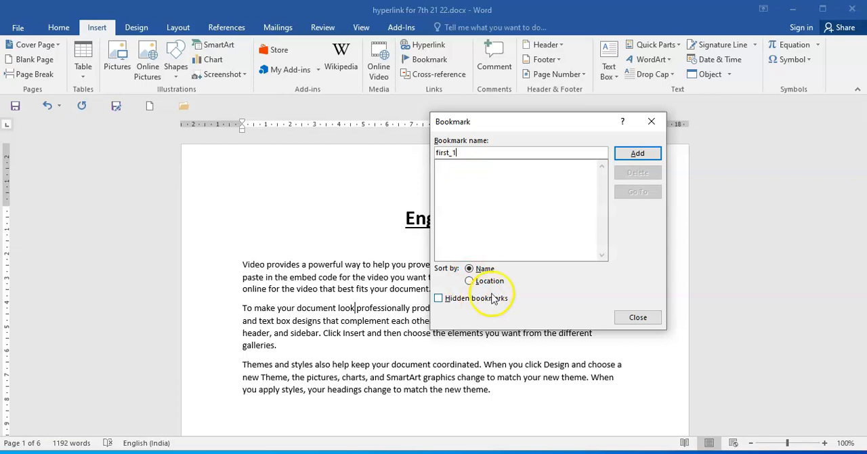
{"action": "left_click", "coordinate": [640, 154]}
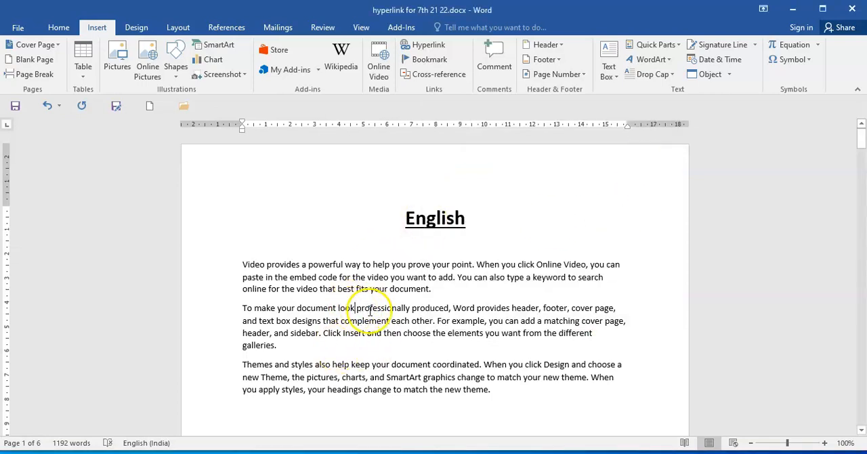
Add a bookmark named complement inside the word "complementeach" in the first paragraph of page 3.
{"action": "scroll", "coordinate": [366, 308], "scroll_direction": "down", "scroll_amount": 6}
{"action": "scroll", "coordinate": [370, 311], "scroll_direction": "down", "scroll_amount": 20}
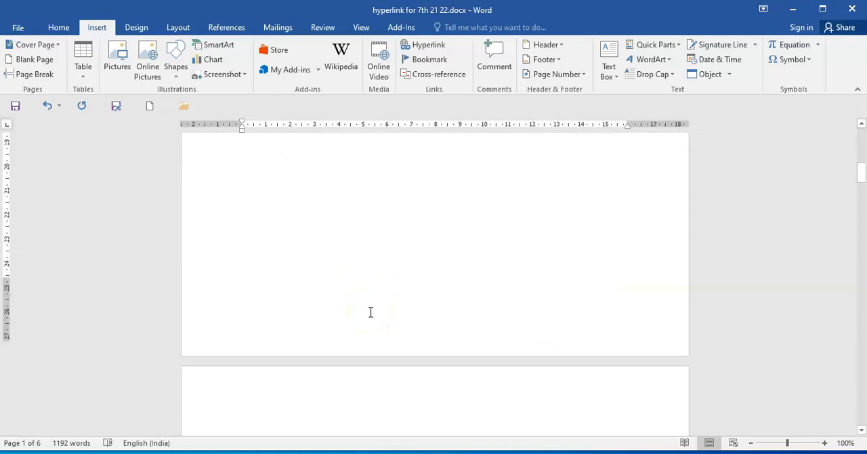
{"action": "scroll", "coordinate": [370, 312], "scroll_direction": "down", "scroll_amount": 3}
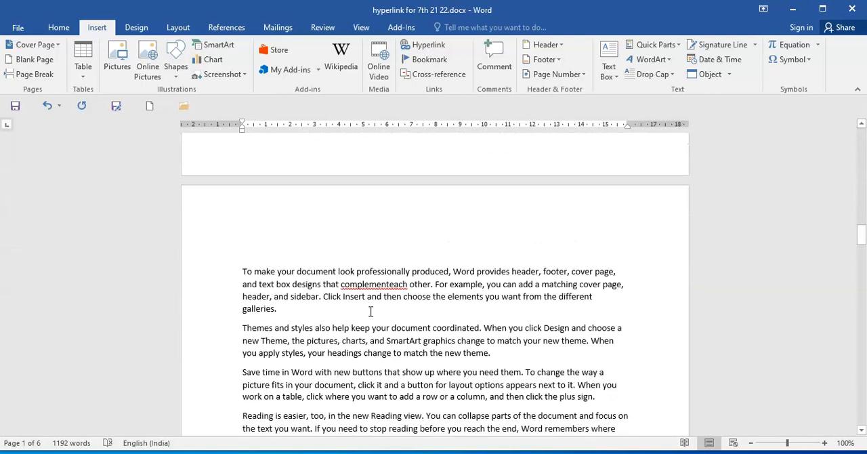
{"action": "left_click", "coordinate": [366, 284]}
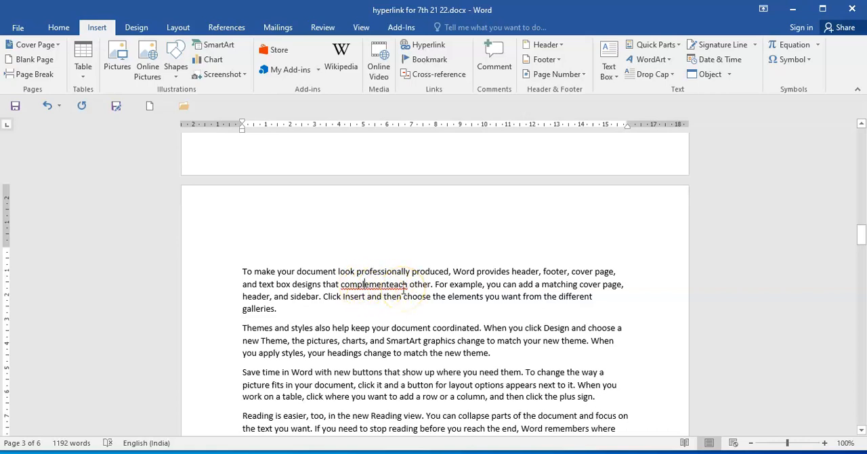
{"action": "left_click", "coordinate": [363, 284]}
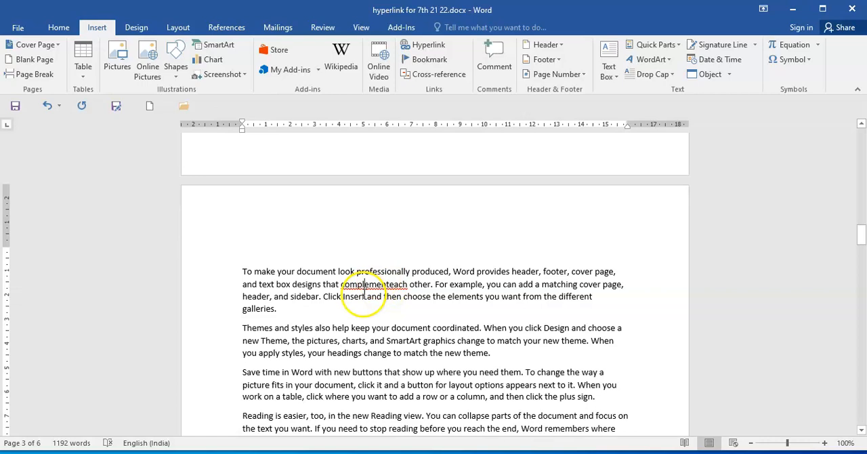
{"action": "left_click", "coordinate": [428, 60]}
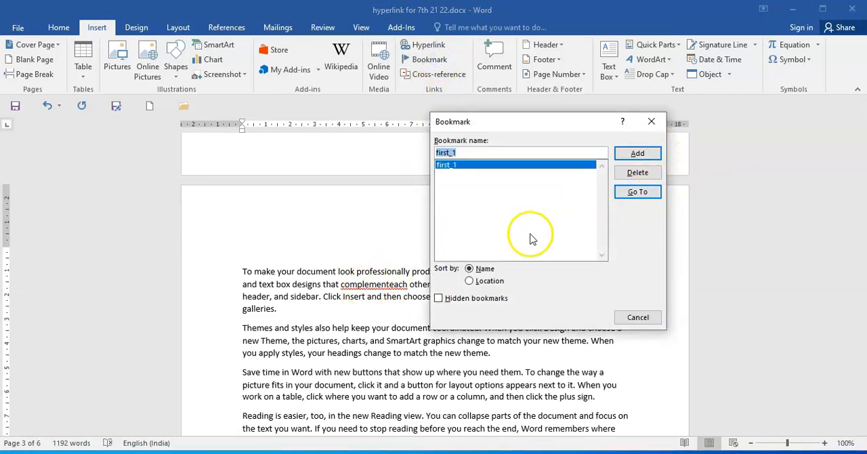
{"action": "left_click", "coordinate": [491, 150]}
{"action": "type", "text": "comp"}
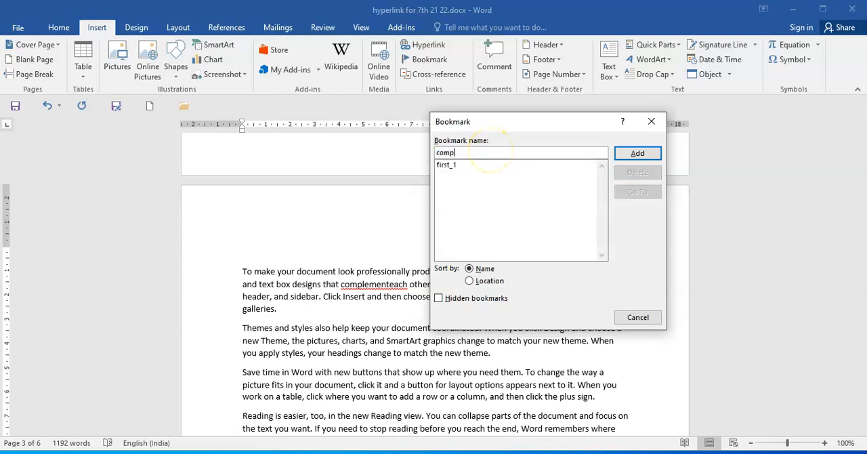
{"action": "type", "text": "lement"}
{"action": "left_click", "coordinate": [647, 153]}
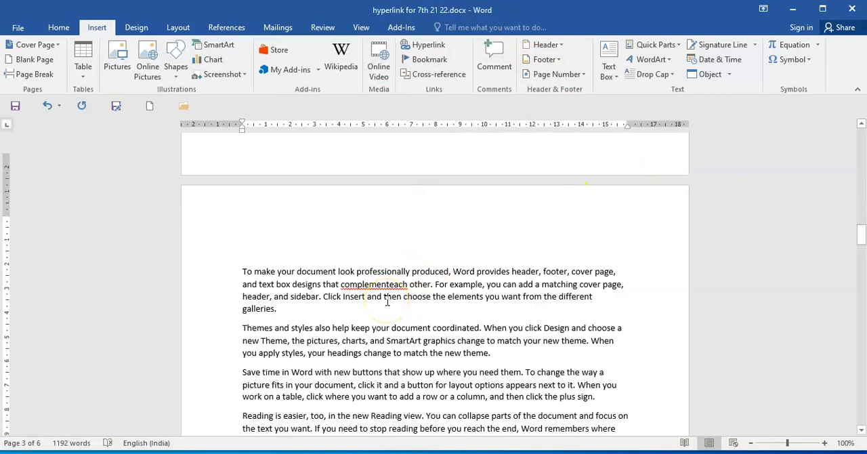
Add a bookmark named video_3 at the start of the "Video provides a powerful way" paragraph on page 3.
{"action": "scroll", "coordinate": [388, 301], "scroll_direction": "down", "scroll_amount": 10}
{"action": "scroll", "coordinate": [387, 296], "scroll_direction": "up", "scroll_amount": 6}
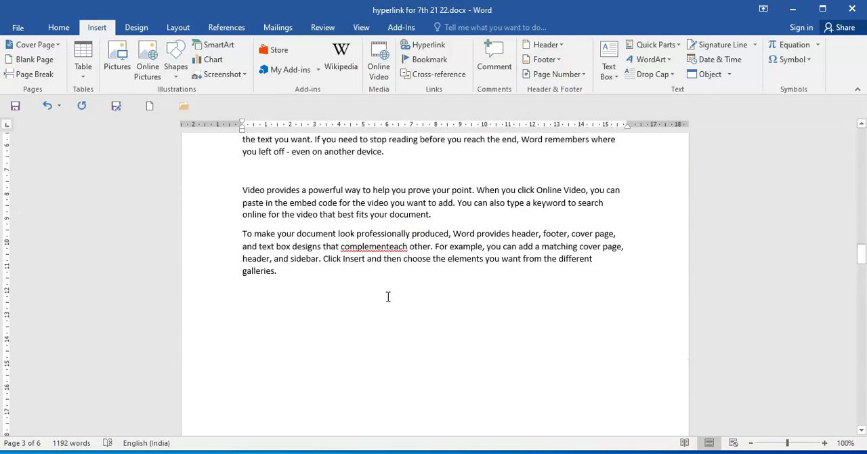
{"action": "left_click", "coordinate": [449, 296]}
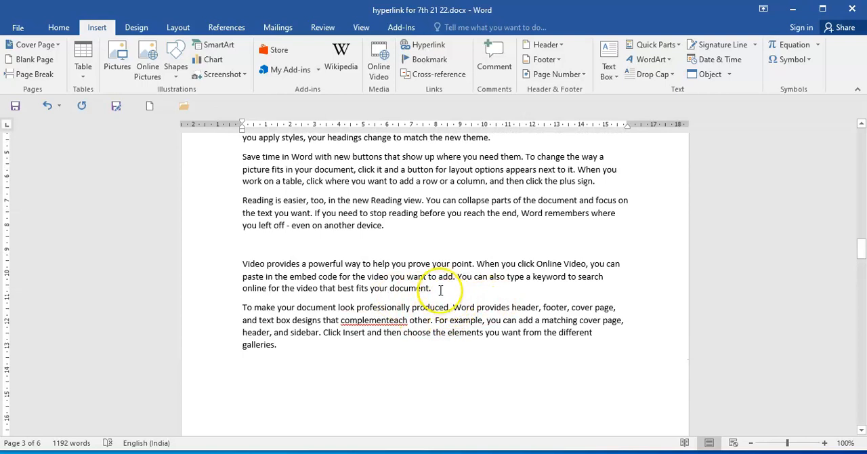
{"action": "left_click", "coordinate": [498, 143]}
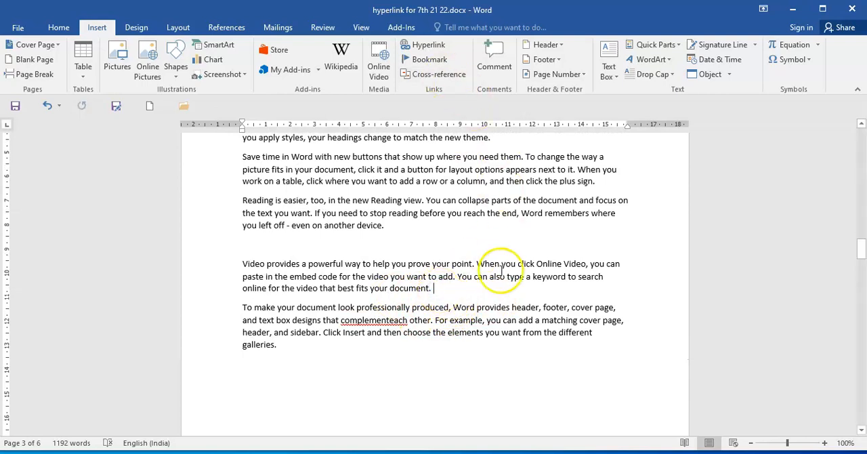
{"action": "left_click", "coordinate": [242, 263]}
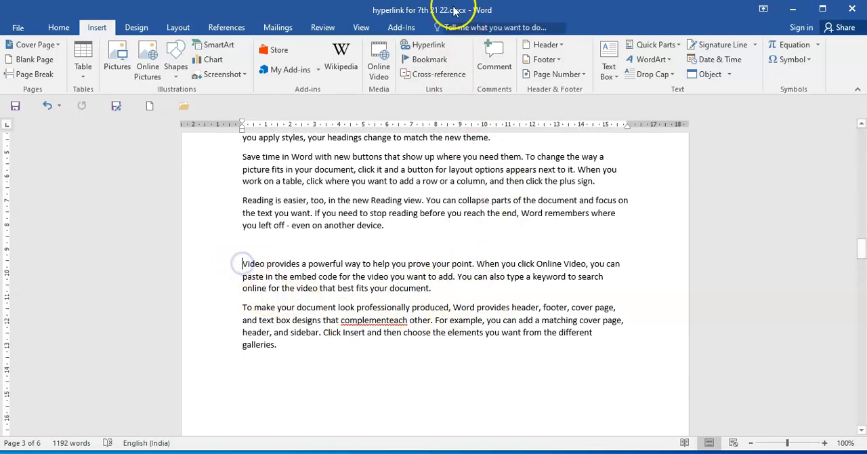
{"action": "left_click", "coordinate": [431, 59]}
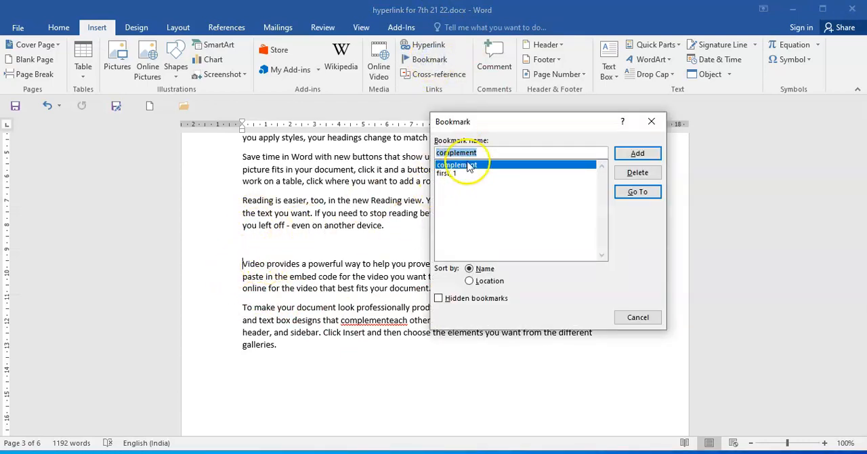
{"action": "type", "text": "video"}
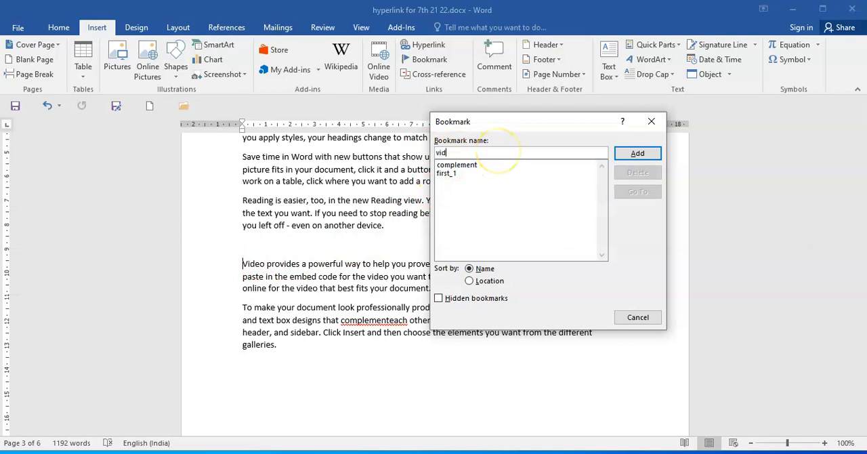
{"action": "left_click", "coordinate": [481, 152]}
{"action": "type", "text": "_3"}
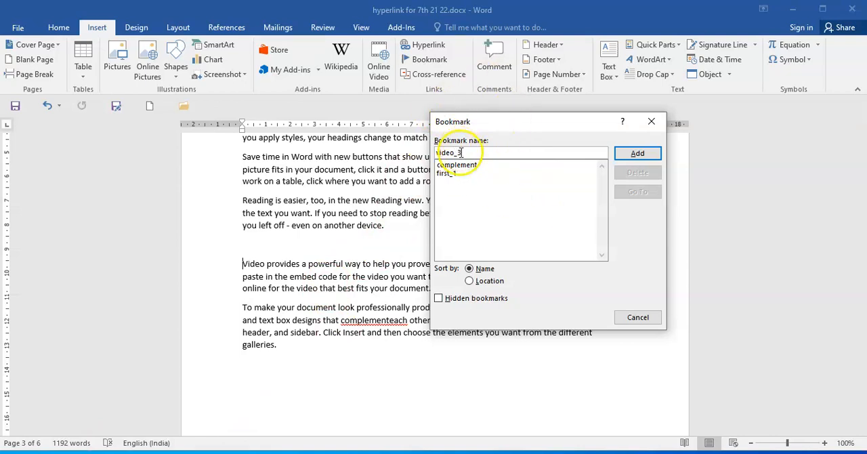
{"action": "left_click", "coordinate": [642, 153]}
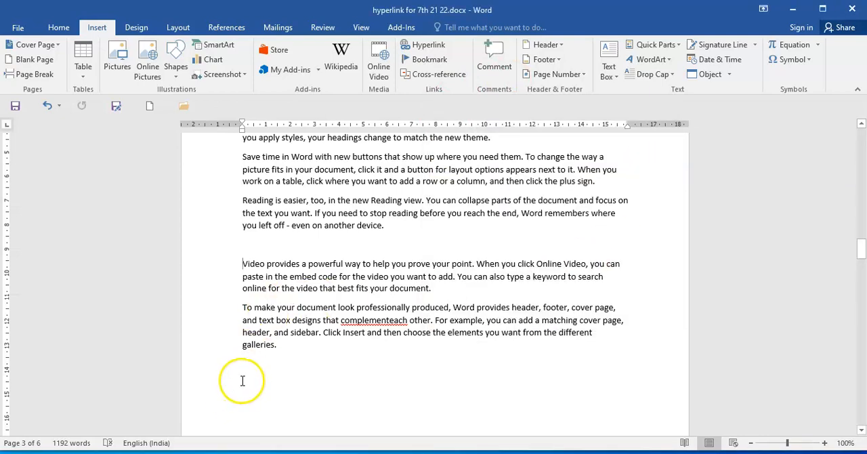
Place the cursor in the empty line below the "Themes and styles" paragraph on page 4.
{"action": "scroll", "coordinate": [399, 307], "scroll_direction": "down", "scroll_amount": 10}
{"action": "scroll", "coordinate": [401, 302], "scroll_direction": "up", "scroll_amount": 10}
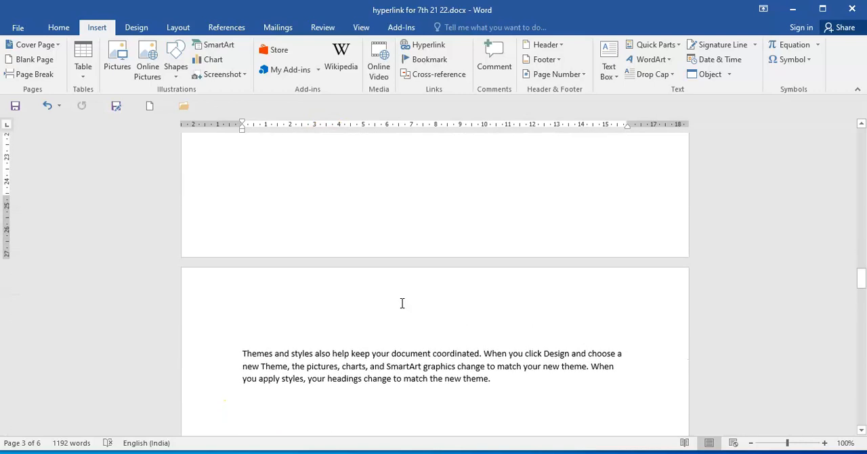
{"action": "scroll", "coordinate": [401, 303], "scroll_direction": "down", "scroll_amount": 10}
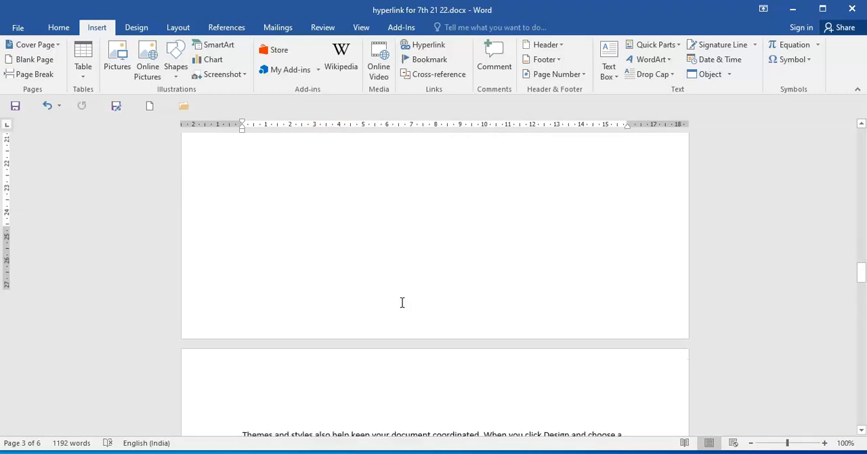
{"action": "left_click", "coordinate": [429, 291]}
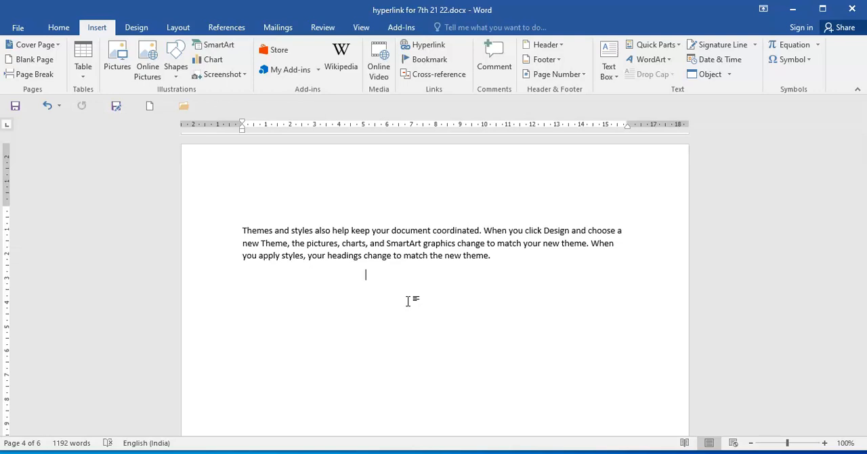
{"action": "key", "text": "ctrl+g"}
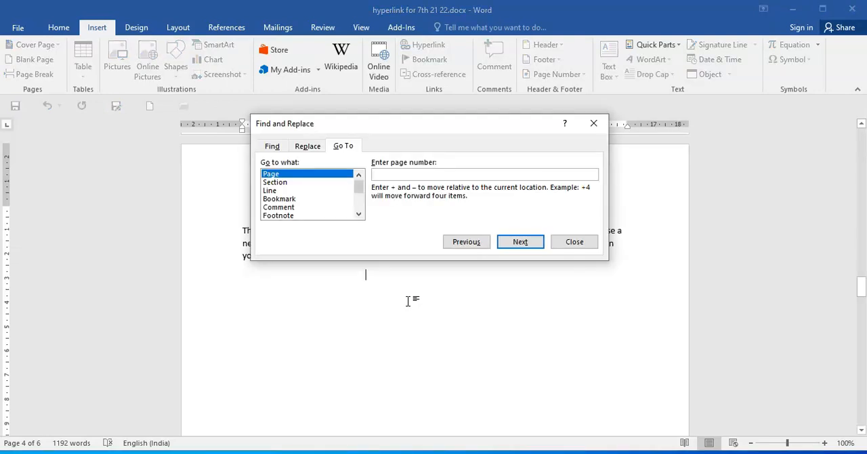
{"action": "left_click", "coordinate": [599, 131]}
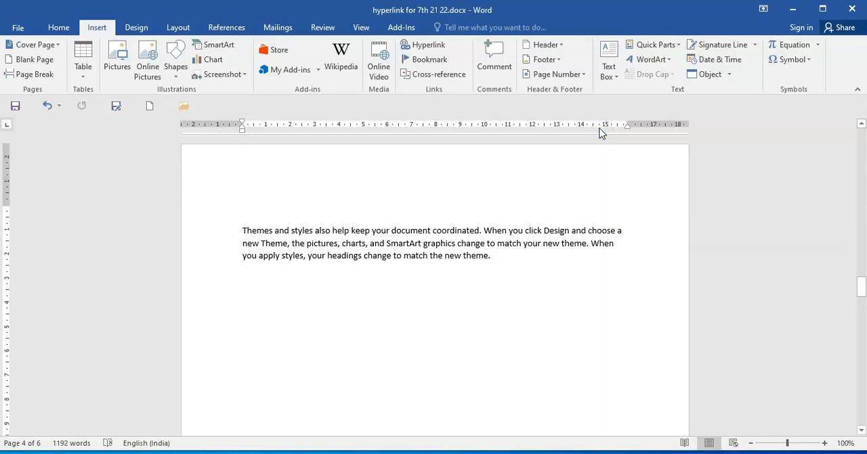
{"action": "key", "text": "ctrl+f"}
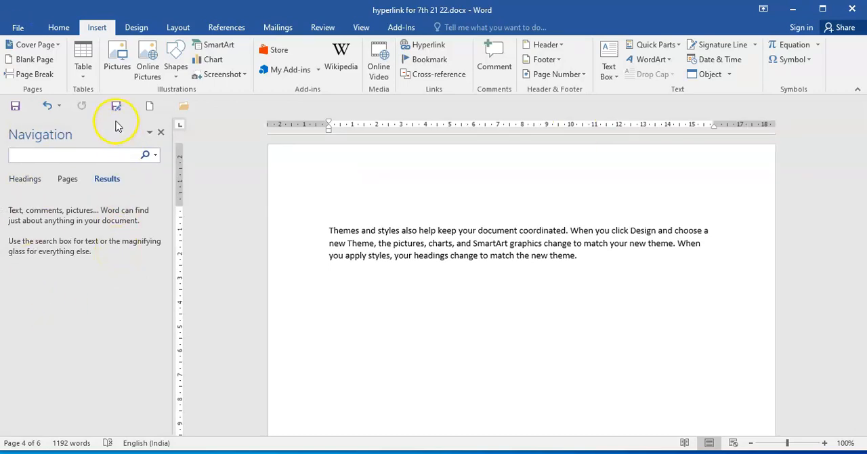
{"action": "left_click", "coordinate": [162, 133]}
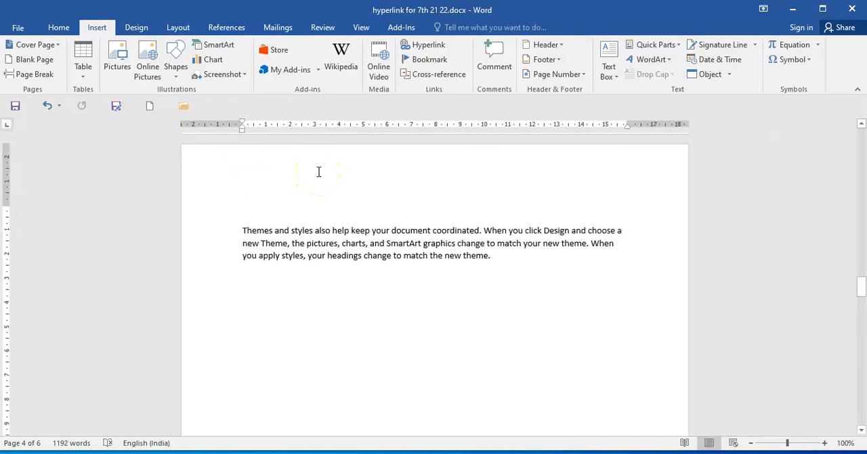
Open Go To and examine the available target types and the list of bookmark names.
{"action": "key", "text": "ctrl+g"}
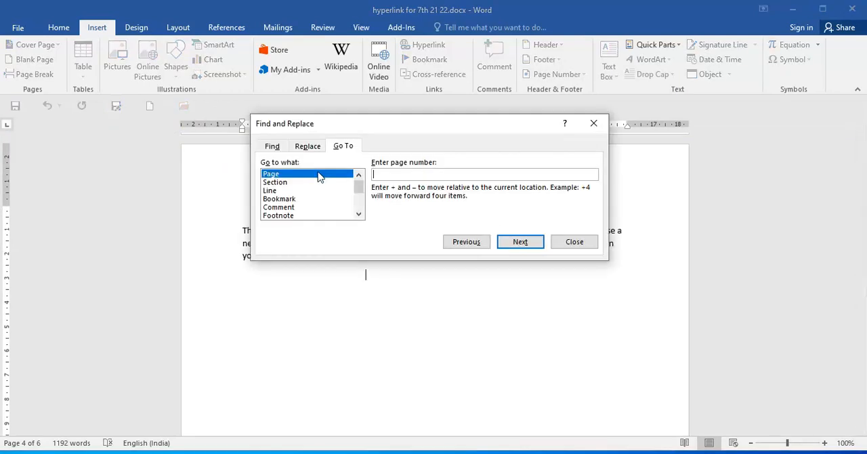
{"action": "left_click_drag", "start_coordinate": [294, 125], "coordinate": [327, 133]}
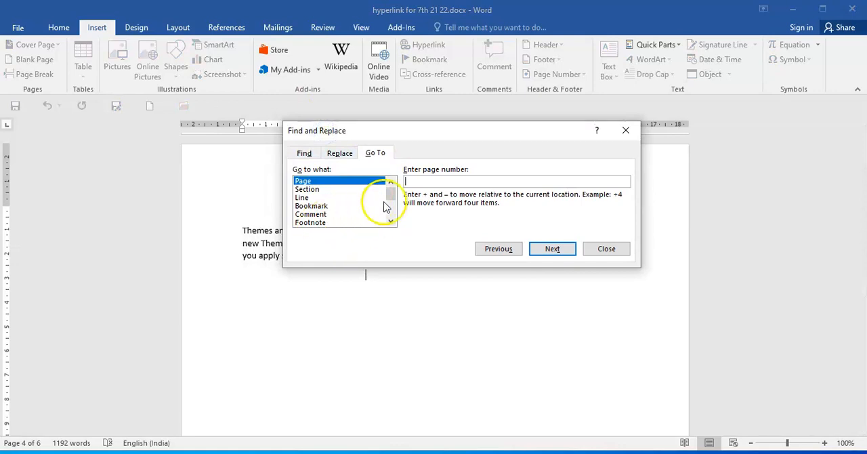
{"action": "left_click", "coordinate": [329, 182]}
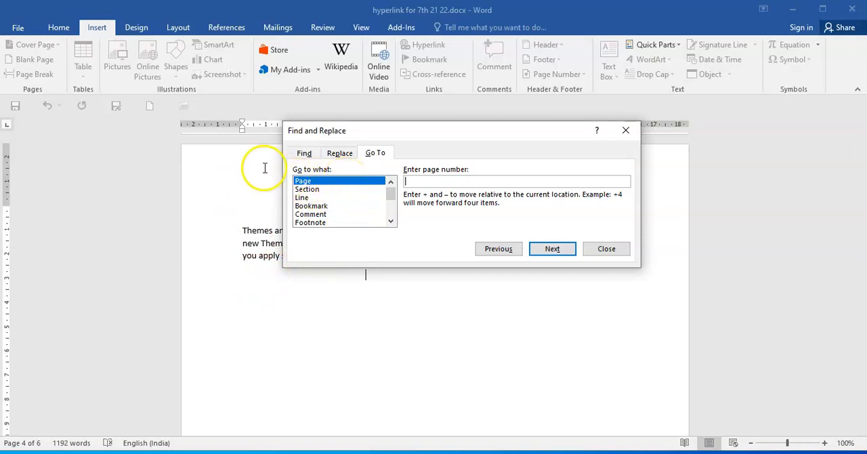
{"action": "left_click", "coordinate": [312, 206]}
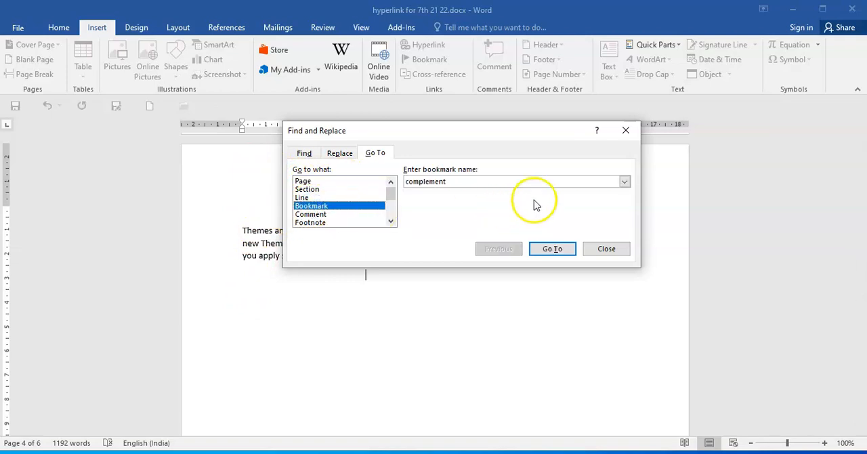
{"action": "left_click", "coordinate": [625, 182]}
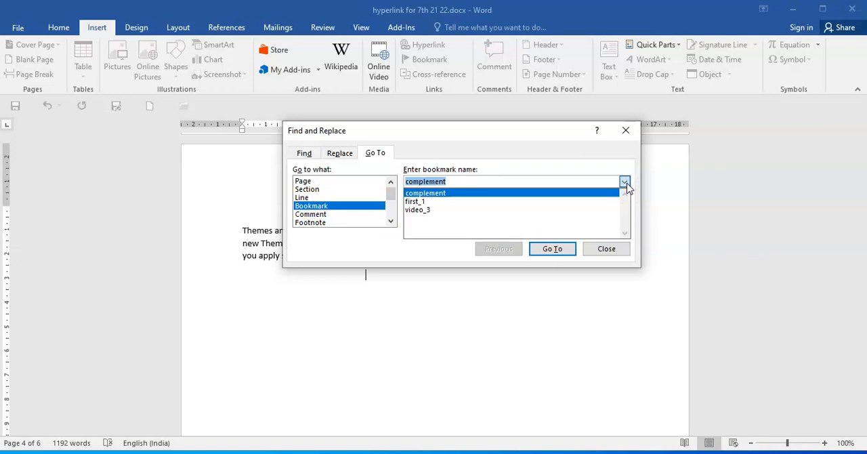
{"action": "left_click", "coordinate": [352, 189]}
{"action": "left_click", "coordinate": [391, 212]}
{"action": "mouse_move", "coordinate": [390, 208]}
{"action": "left_mouse_down"}
{"action": "mouse_move", "coordinate": [388, 218]}
{"action": "mouse_move", "coordinate": [391, 193]}
{"action": "left_mouse_up"}
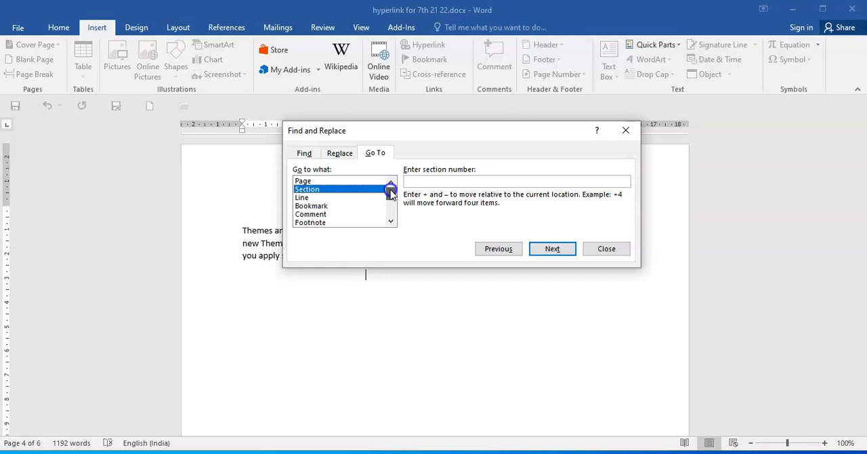
Go to page 1 of the document by its page number.
{"action": "left_click", "coordinate": [323, 181]}
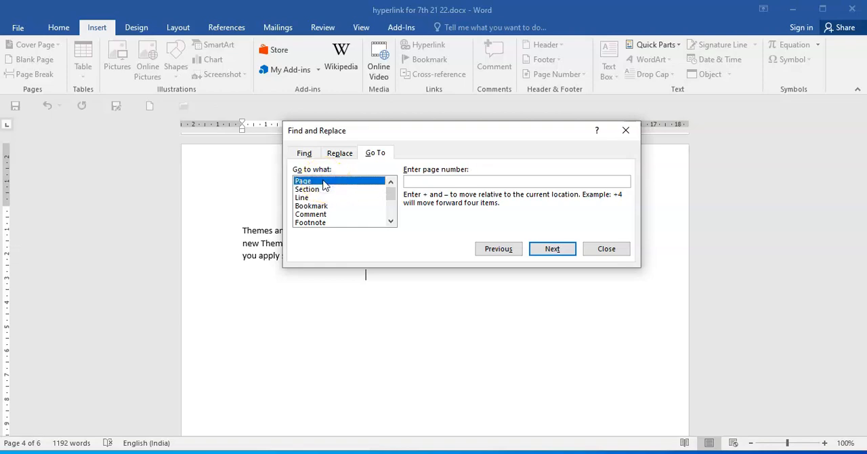
{"action": "left_click", "coordinate": [428, 180]}
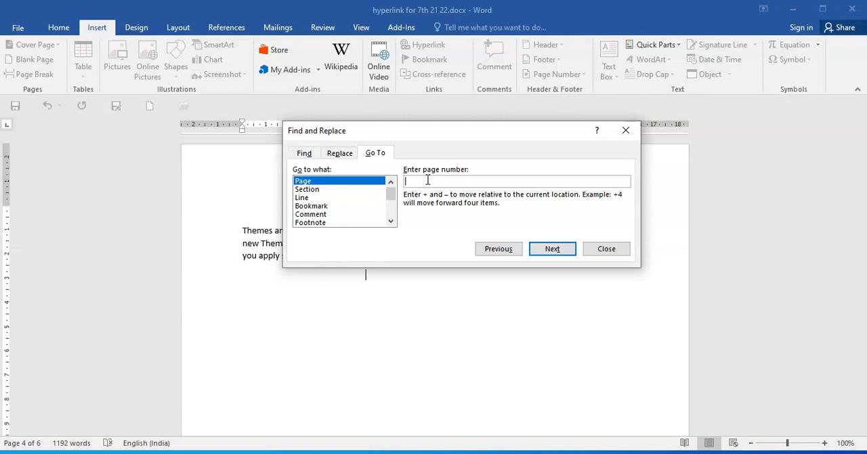
{"action": "type", "text": "1"}
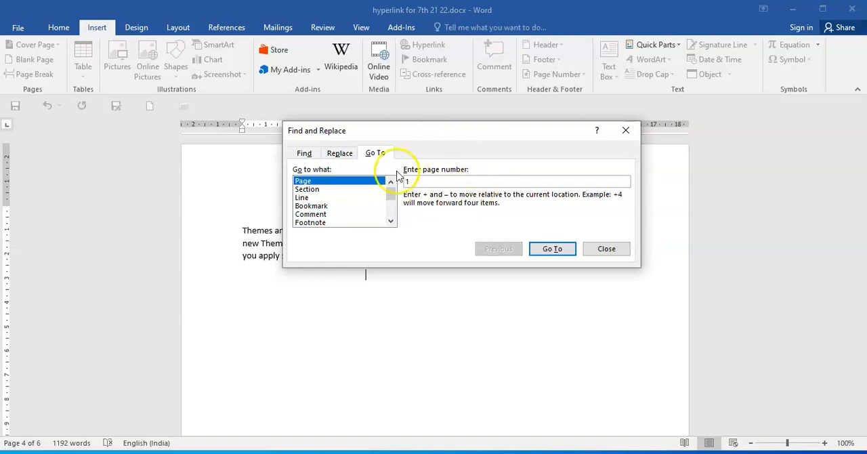
{"action": "left_click", "coordinate": [552, 249]}
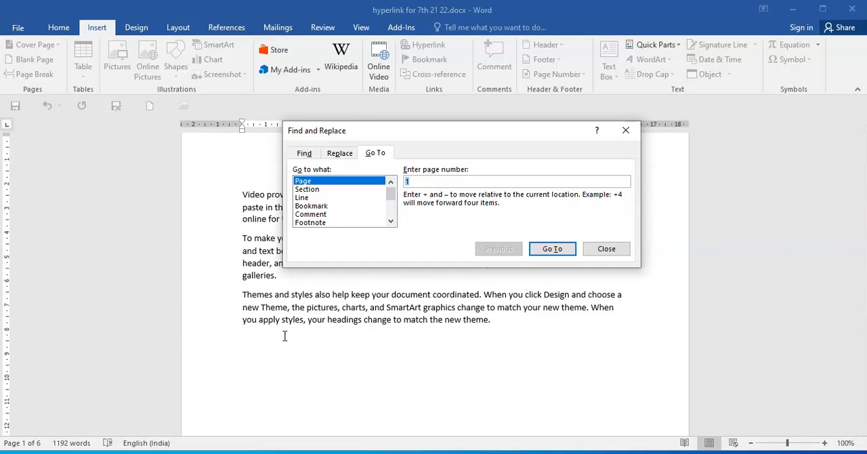
Use Go To to jump to the bookmark video_3, and close the dialog.
{"action": "left_click", "coordinate": [379, 155]}
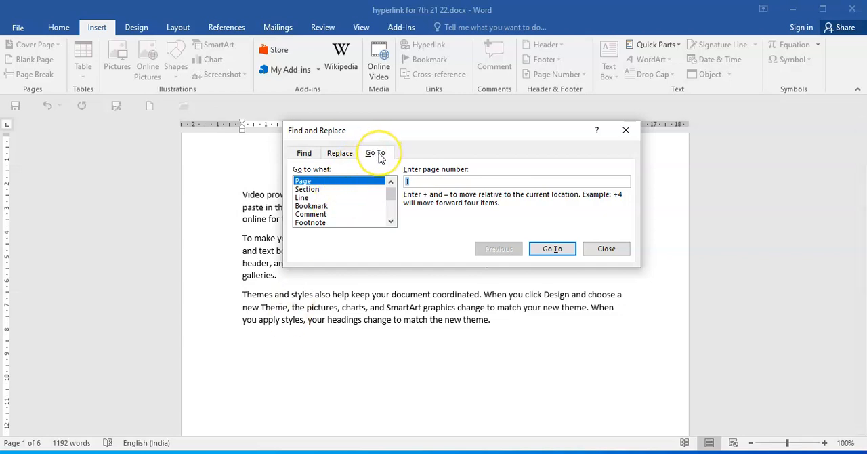
{"action": "left_click", "coordinate": [320, 205]}
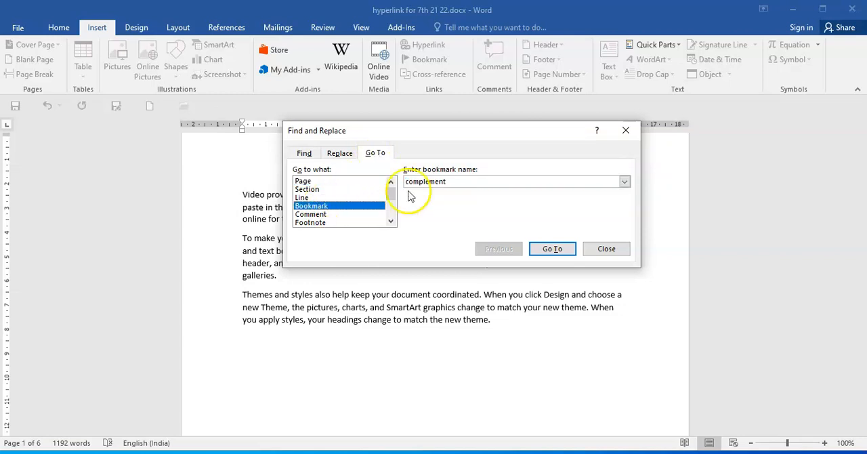
{"action": "left_click", "coordinate": [624, 183]}
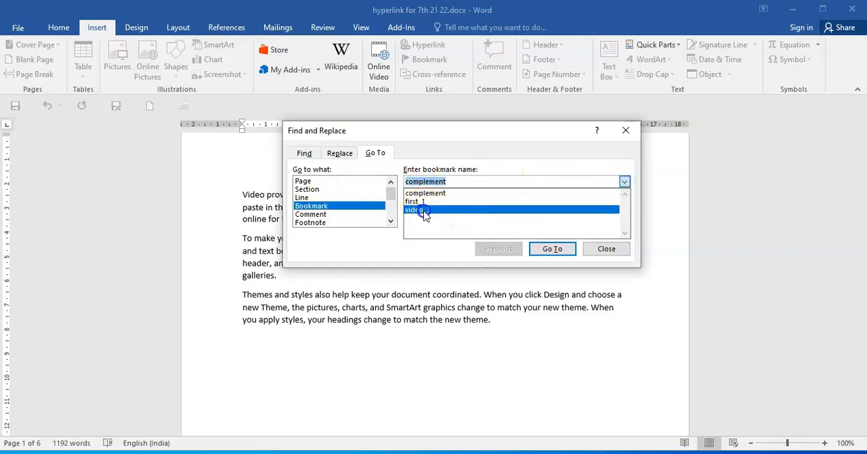
{"action": "left_click", "coordinate": [424, 211]}
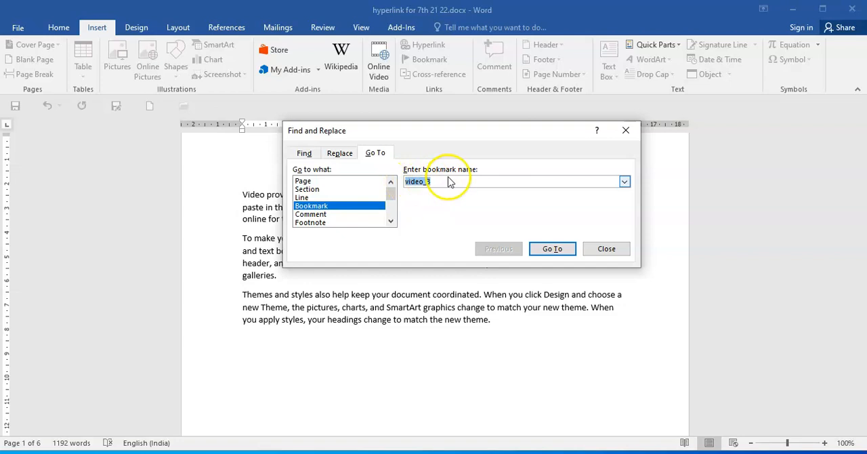
{"action": "left_click", "coordinate": [560, 252]}
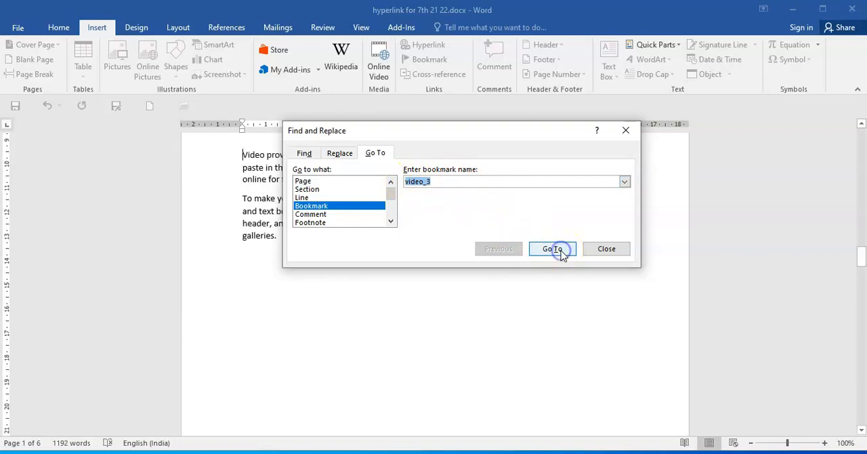
{"action": "left_click", "coordinate": [626, 132]}
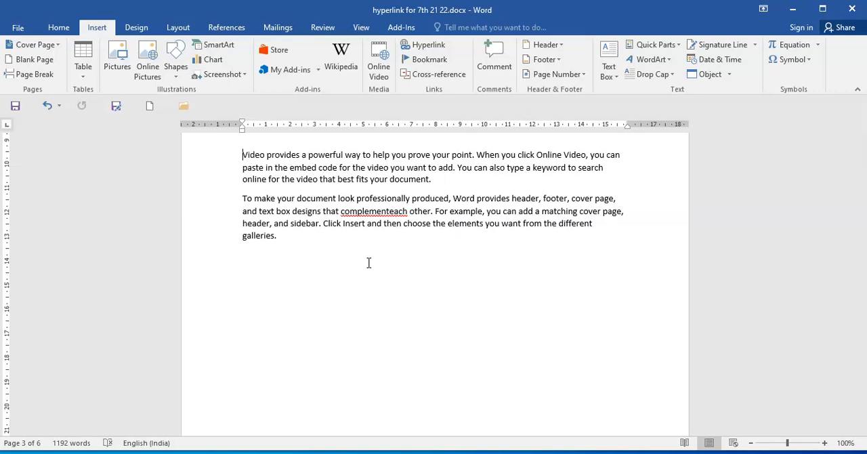
Jump to the complement bookmark from the Bookmark dialog and sort the bookmark list by location.
{"action": "left_click", "coordinate": [423, 60]}
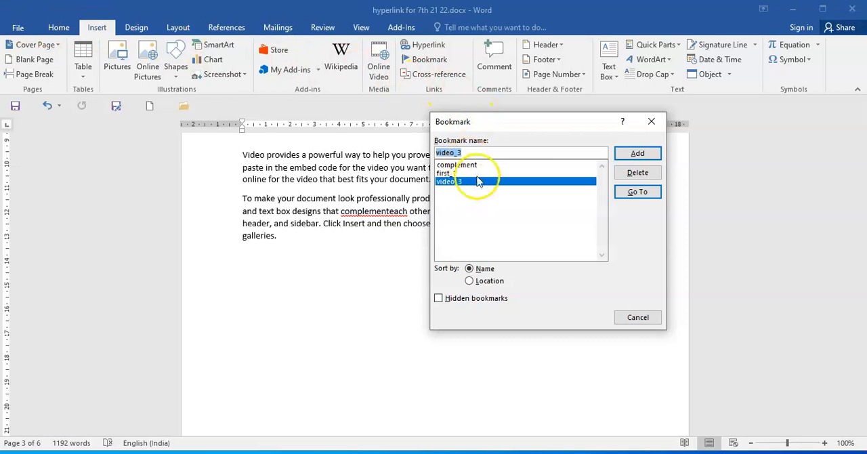
{"action": "left_click", "coordinate": [456, 166]}
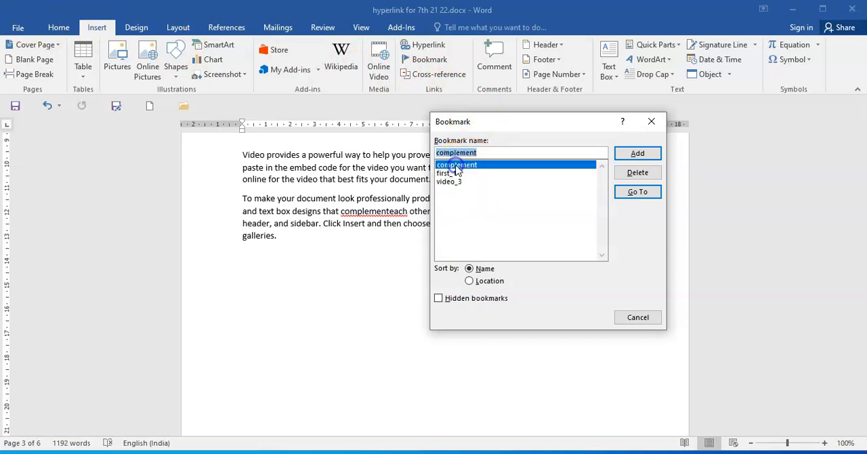
{"action": "left_click", "coordinate": [638, 192]}
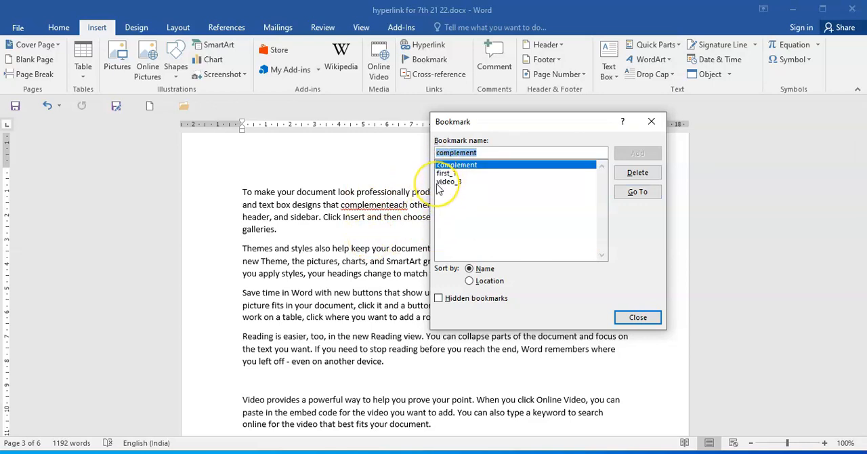
{"action": "left_click", "coordinate": [470, 282]}
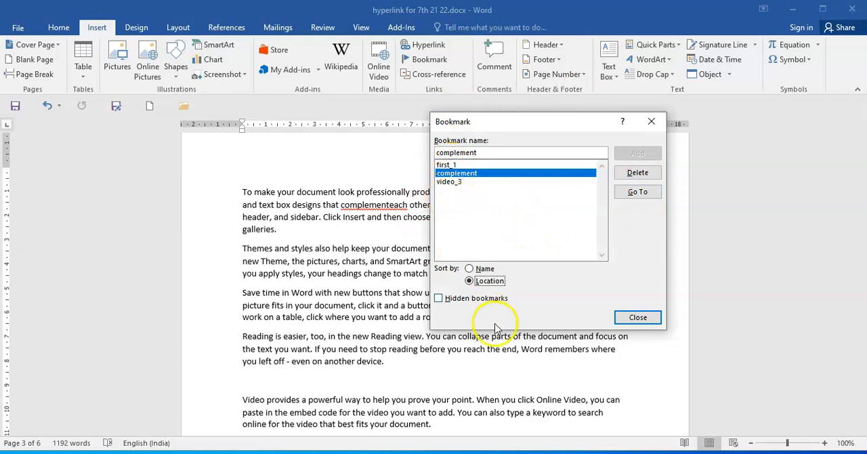
Sort the bookmark list by name and close the Bookmark dialog.
{"action": "left_click", "coordinate": [484, 269]}
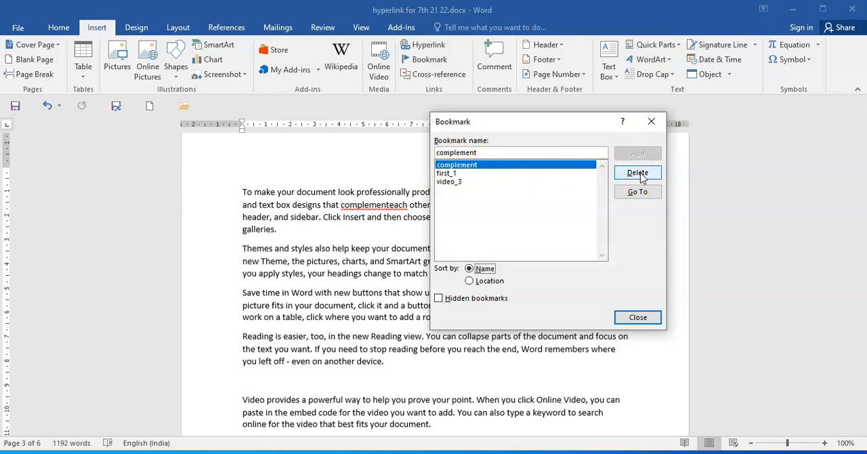
{"action": "left_click", "coordinate": [639, 317]}
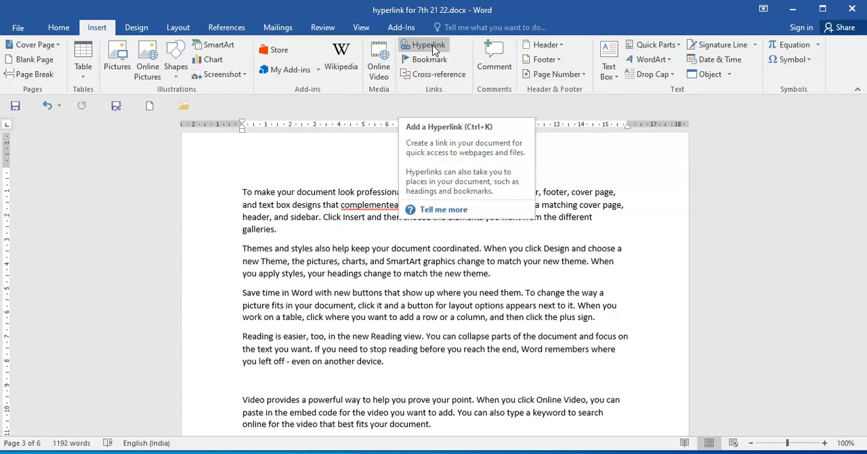
Link the word "complementeach" on page 3 to the bookmark first_1 as a place in this document.
{"action": "left_click", "coordinate": [434, 51]}
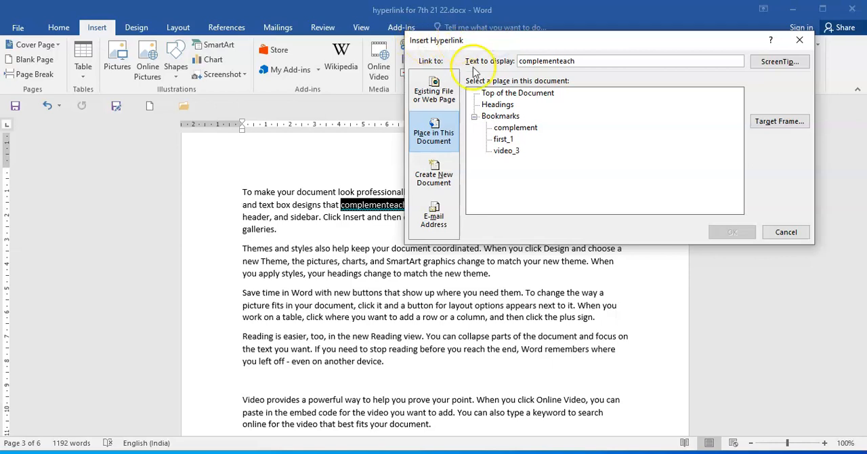
{"action": "left_click", "coordinate": [441, 99]}
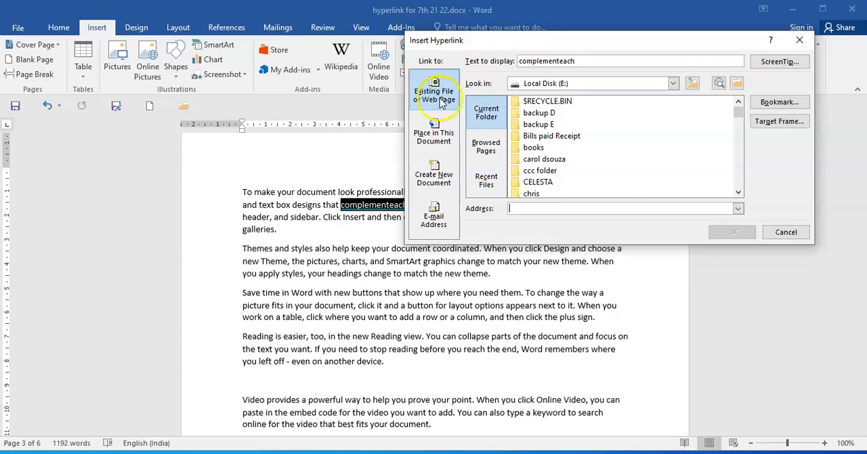
{"action": "left_click", "coordinate": [438, 132]}
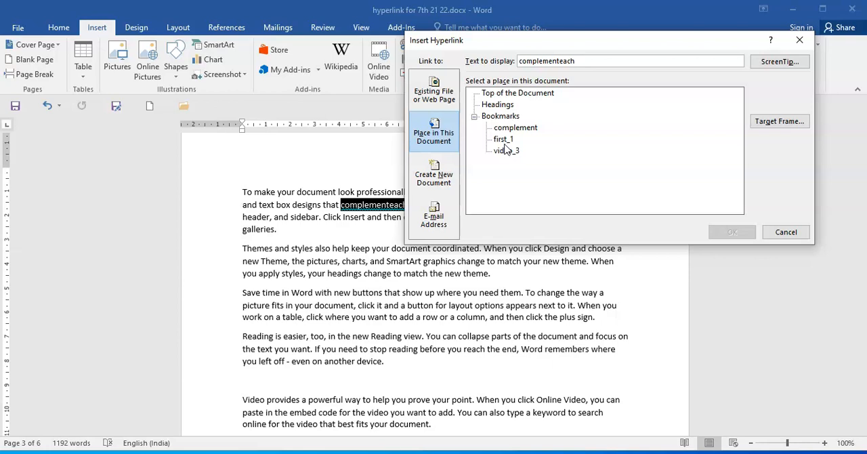
{"action": "left_click", "coordinate": [503, 139]}
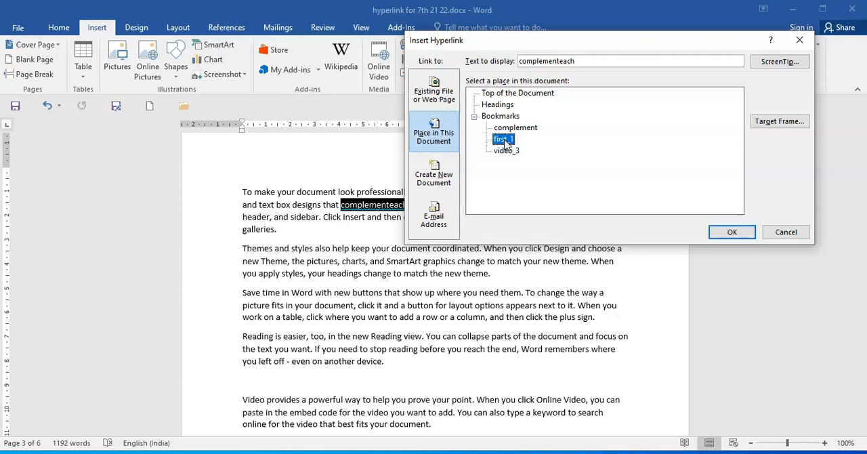
{"action": "left_click", "coordinate": [733, 233]}
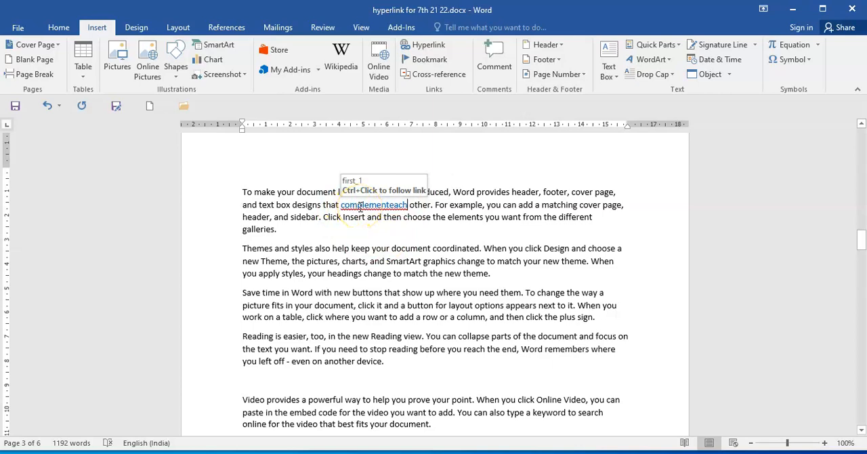
Follow the "complementeach" hyperlink to its target and check the bookmark at that location in the Bookmark dialog.
{"action": "left_click", "coordinate": [359, 205], "text": "ctrl"}
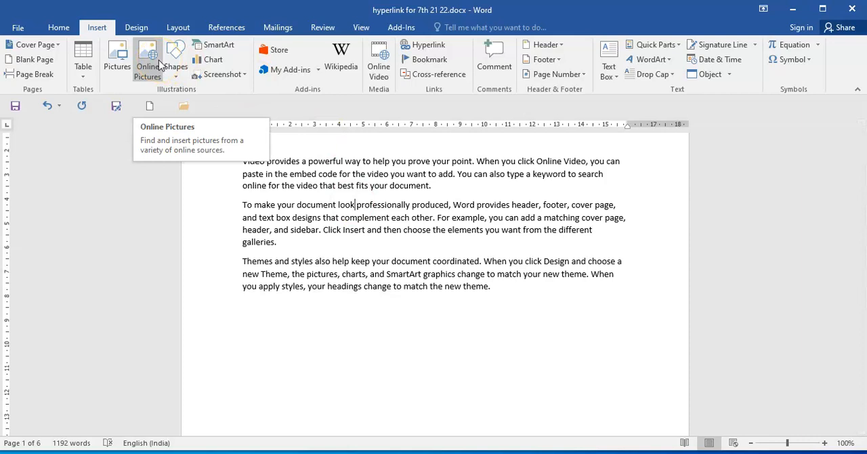
{"action": "left_click", "coordinate": [429, 60]}
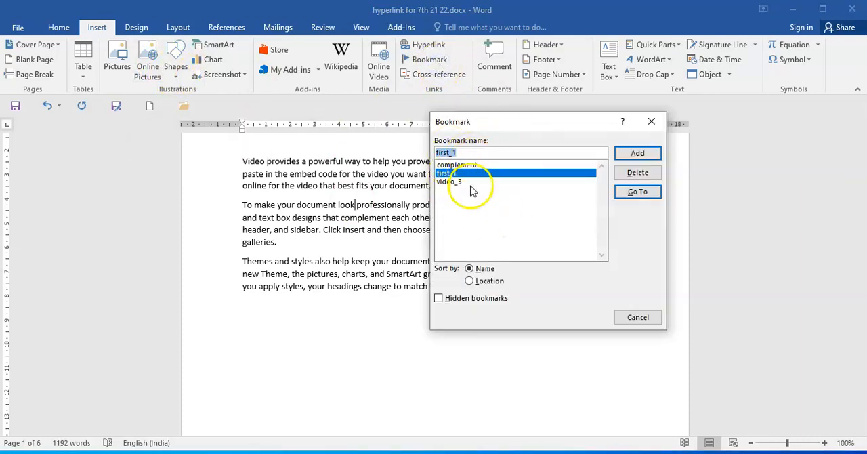
{"action": "left_click", "coordinate": [635, 317]}
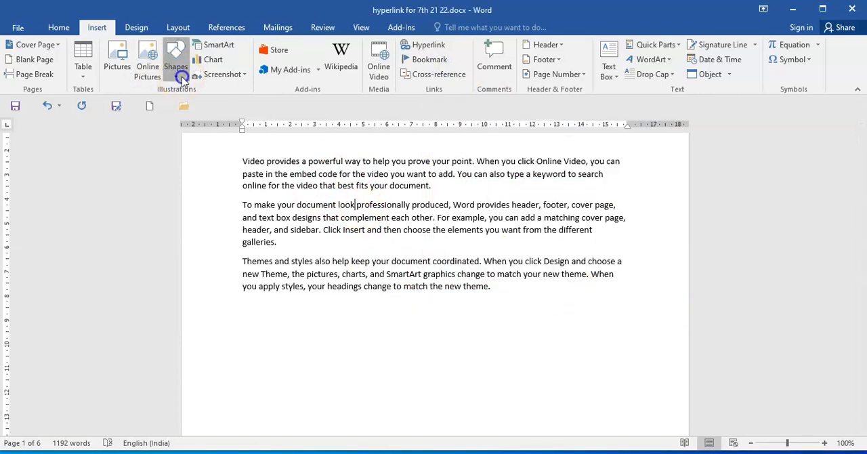
Draw a rectangle about 0.4 cm high and 0.77 cm wide over the word "look" in the second paragraph.
{"action": "left_click", "coordinate": [182, 78]}
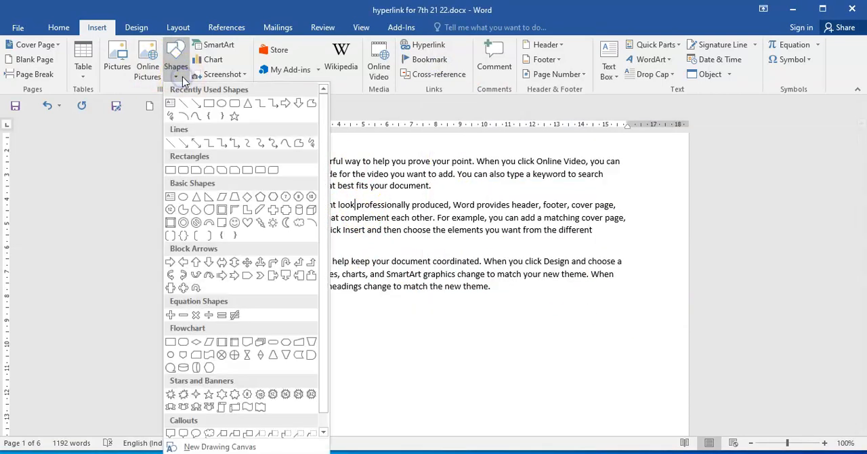
{"action": "left_click", "coordinate": [208, 105]}
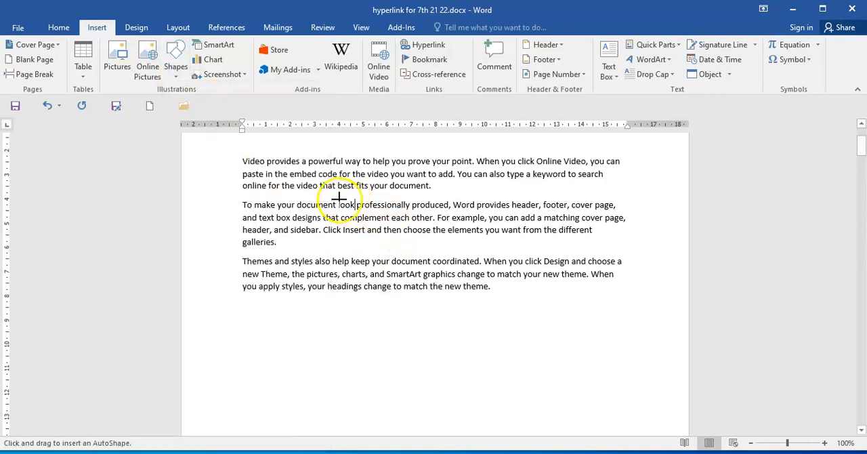
{"action": "left_click_drag", "start_coordinate": [337, 202], "coordinate": [357, 209]}
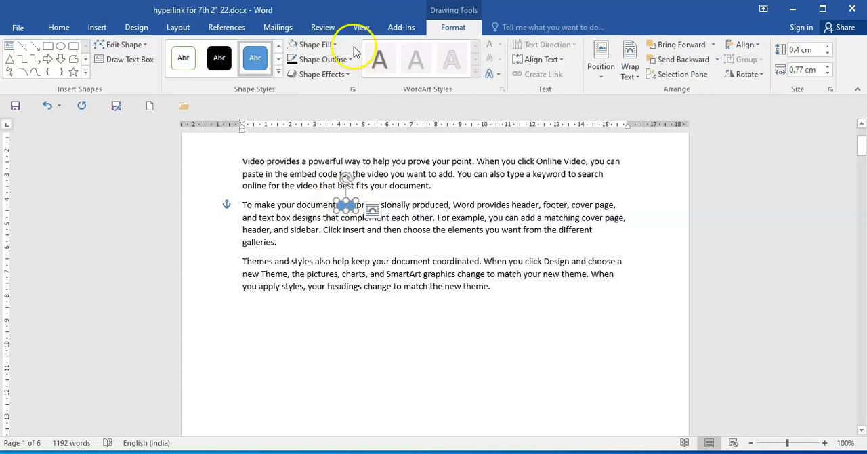
Remove the rectangle's fill and set its outline weight to 1½ pt, leaving the shape deselected.
{"action": "left_click", "coordinate": [333, 44]}
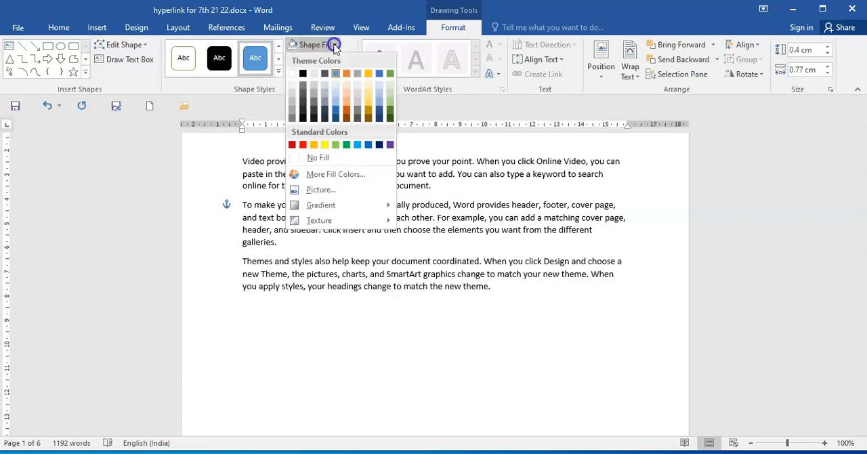
{"action": "left_click", "coordinate": [334, 160]}
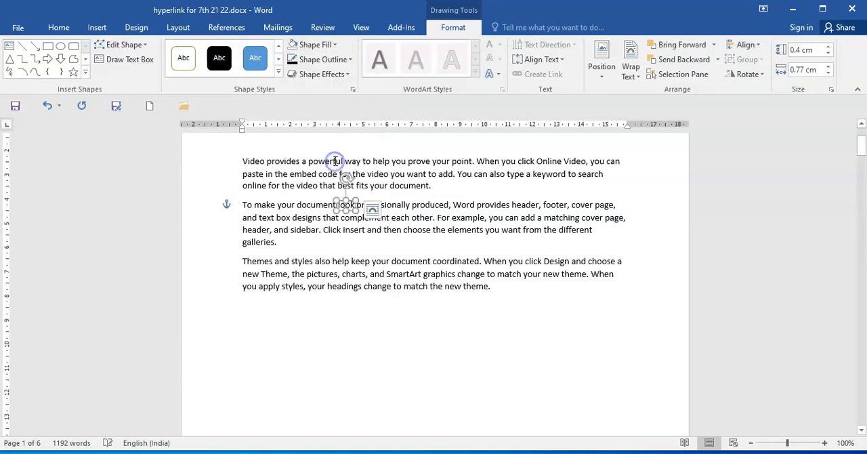
{"action": "left_click", "coordinate": [323, 61]}
{"action": "mouse_move", "coordinate": [323, 205]}
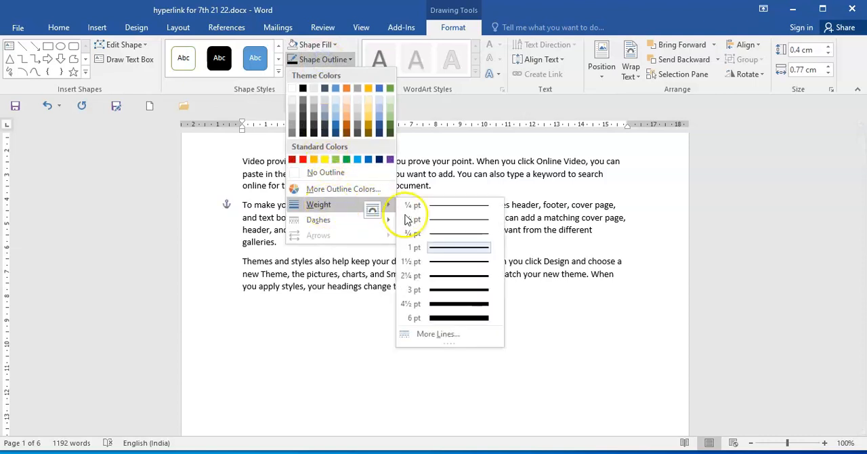
{"action": "left_click", "coordinate": [428, 270]}
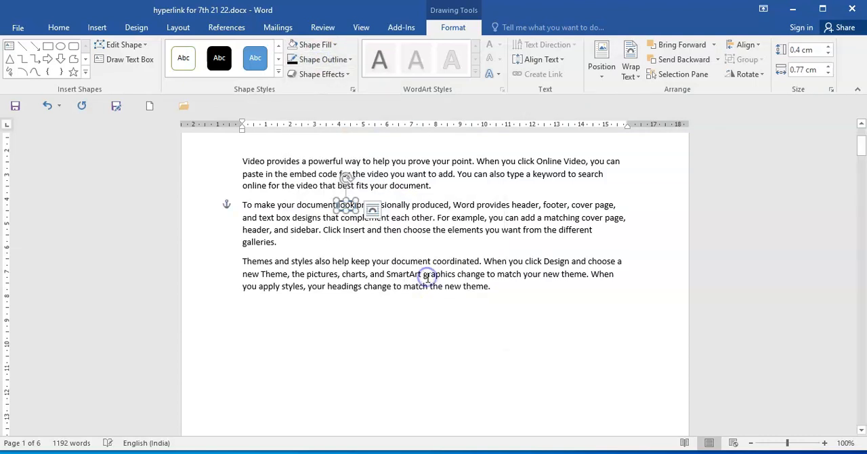
{"action": "left_click", "coordinate": [363, 248]}
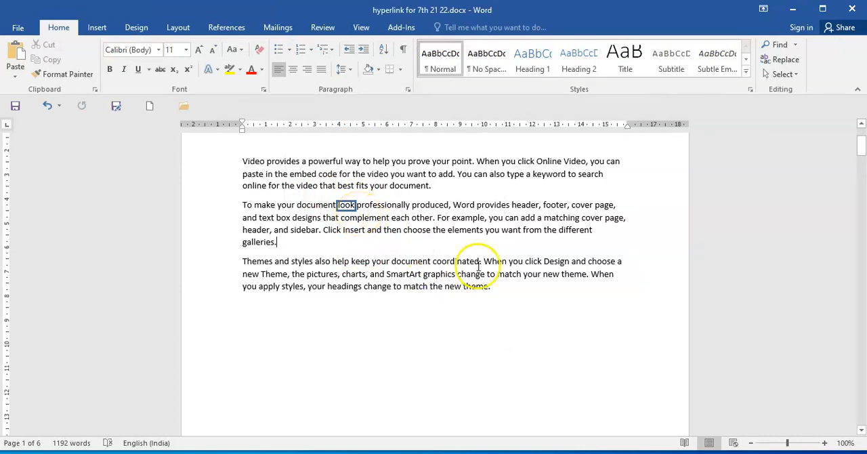
Place the cursor after "another device." on page 2, open Go To and examine the available target types.
{"action": "scroll", "coordinate": [476, 269], "scroll_direction": "down", "scroll_amount": 15}
{"action": "scroll", "coordinate": [466, 251], "scroll_direction": "up", "scroll_amount": 4}
{"action": "left_click", "coordinate": [390, 279]}
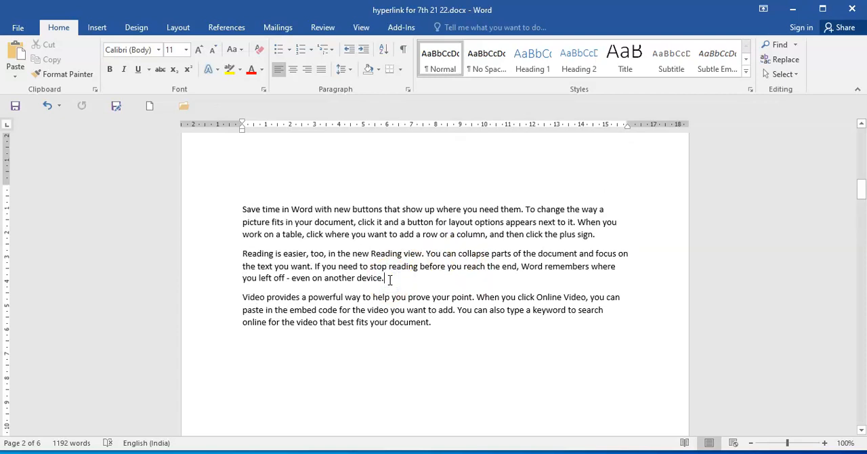
{"action": "key", "text": "ctrl+g"}
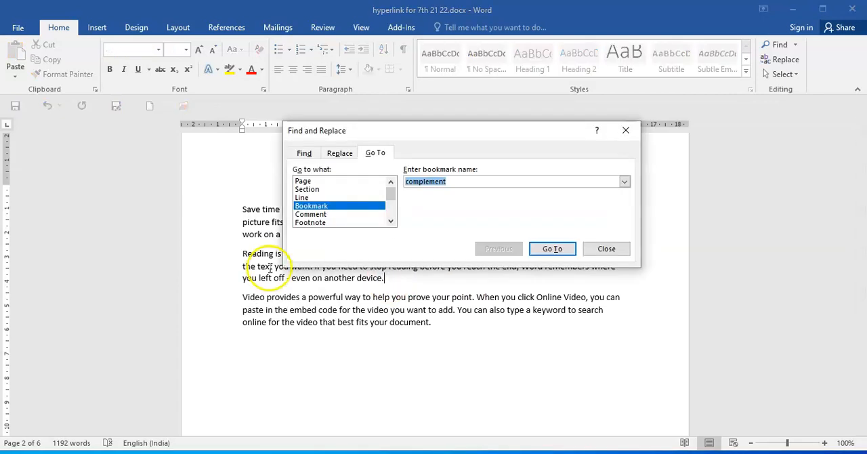
{"action": "left_click", "coordinate": [391, 221]}
{"action": "left_click", "coordinate": [390, 222]}
{"action": "left_click", "coordinate": [391, 222]}
{"action": "left_click", "coordinate": [391, 222]}
{"action": "left_click", "coordinate": [391, 221]}
{"action": "left_click", "coordinate": [391, 222]}
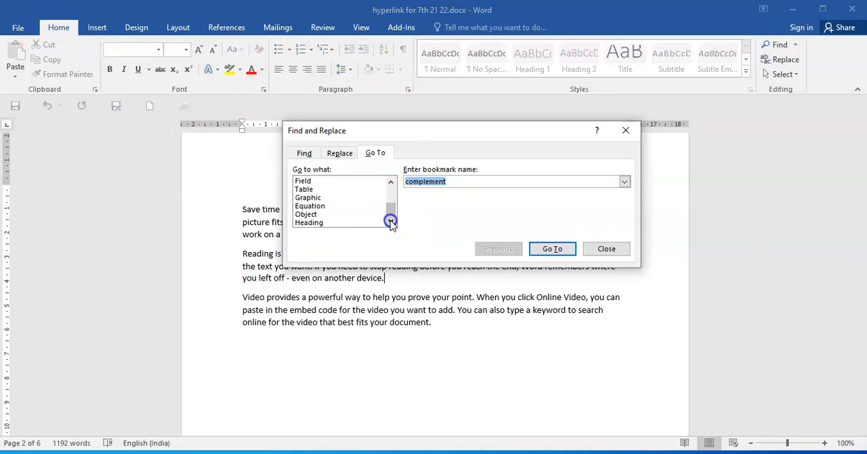
{"action": "left_click_drag", "start_coordinate": [390, 214], "coordinate": [391, 177]}
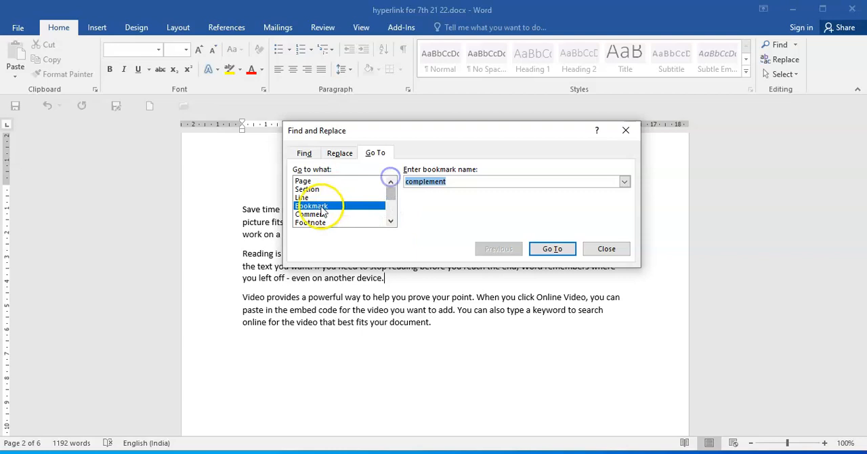
Use Go To to jump to the bookmark first_1, and close the dialog.
{"action": "left_click", "coordinate": [623, 181]}
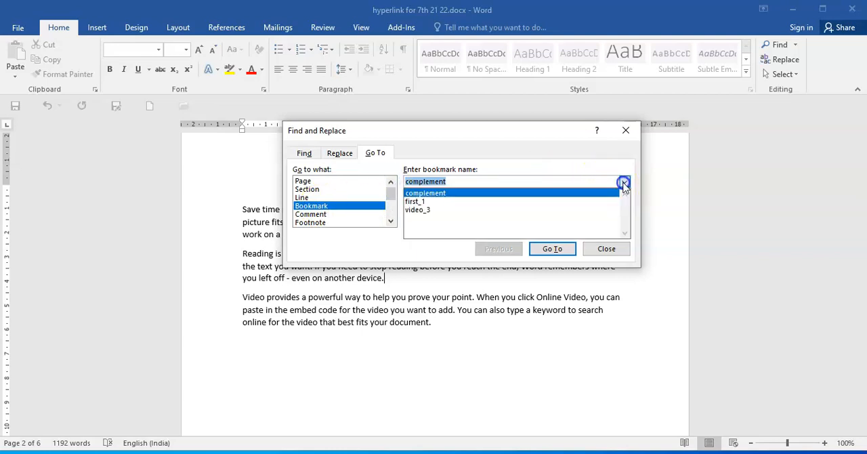
{"action": "left_click", "coordinate": [416, 201]}
{"action": "left_click", "coordinate": [552, 248]}
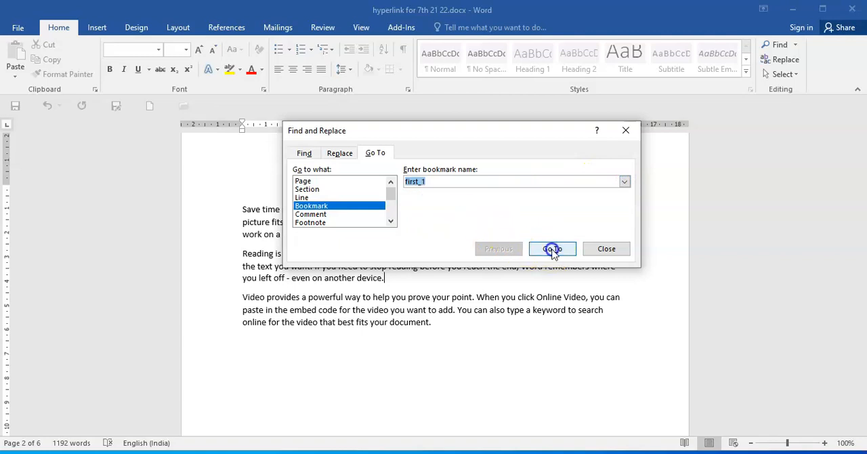
{"action": "left_click", "coordinate": [607, 248]}
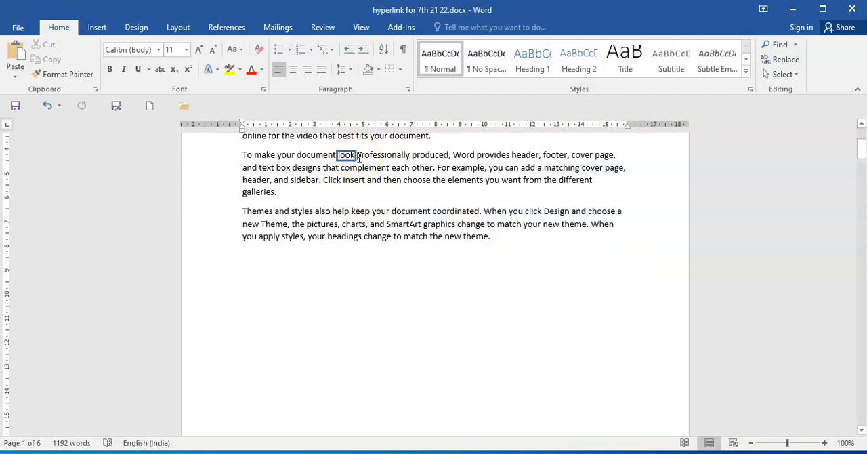
Jump to the bookmark video_3 from the Bookmark dialog, close it and view the linked word above on page 3.
{"action": "left_click", "coordinate": [97, 28]}
{"action": "left_click", "coordinate": [429, 62]}
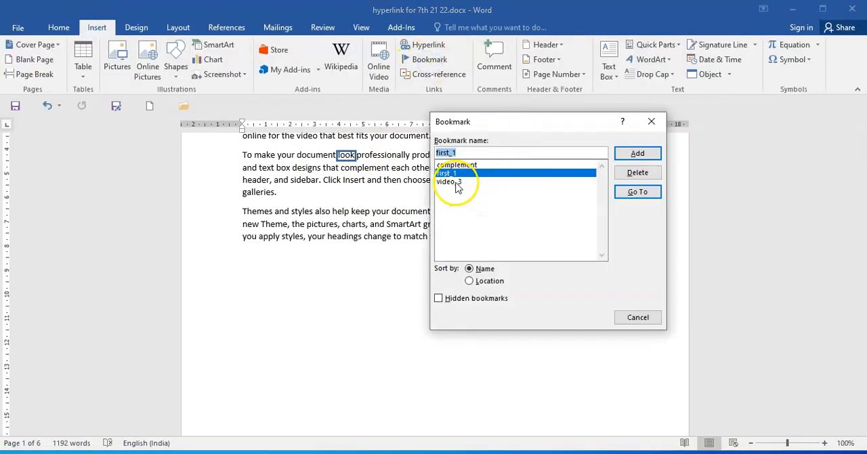
{"action": "left_click", "coordinate": [454, 182]}
{"action": "left_click", "coordinate": [632, 194]}
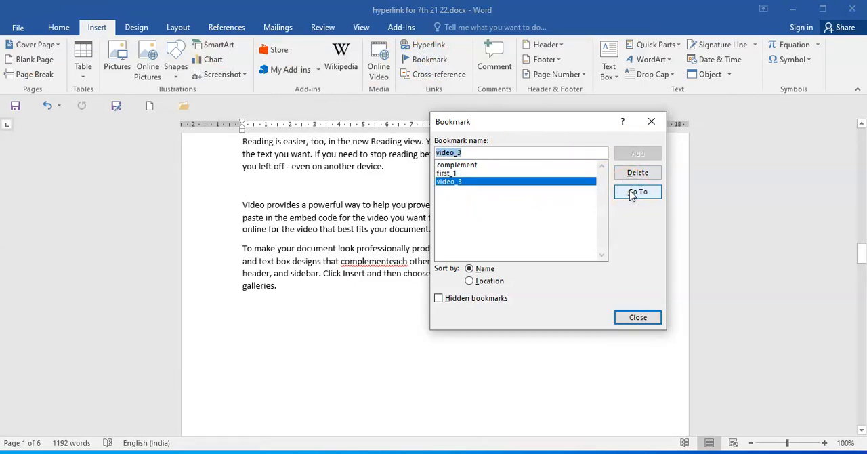
{"action": "left_click", "coordinate": [640, 317]}
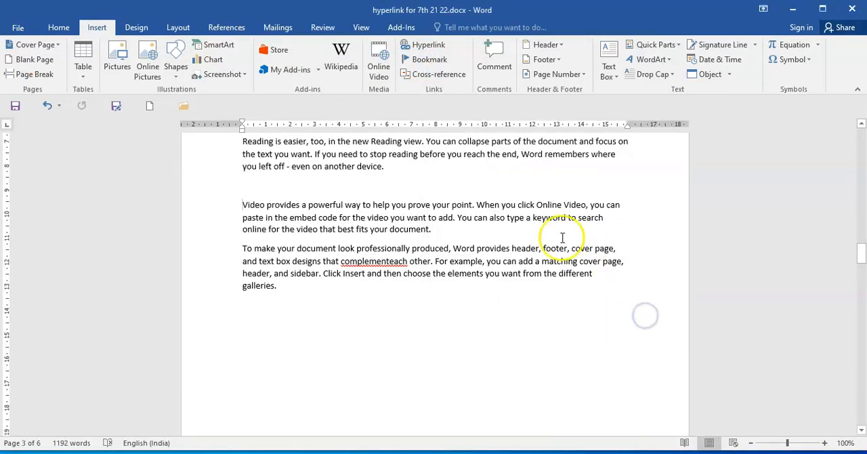
{"action": "scroll", "coordinate": [466, 179], "scroll_direction": "up", "scroll_amount": 3}
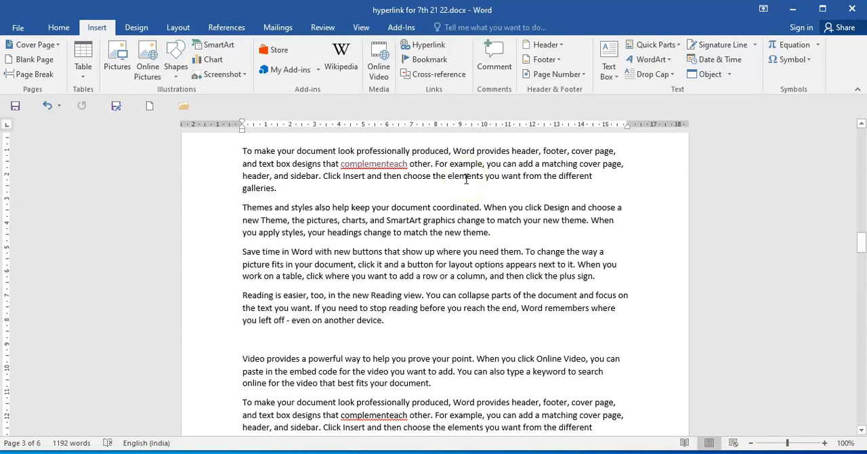
{"action": "scroll", "coordinate": [466, 179], "scroll_direction": "up", "scroll_amount": 2}
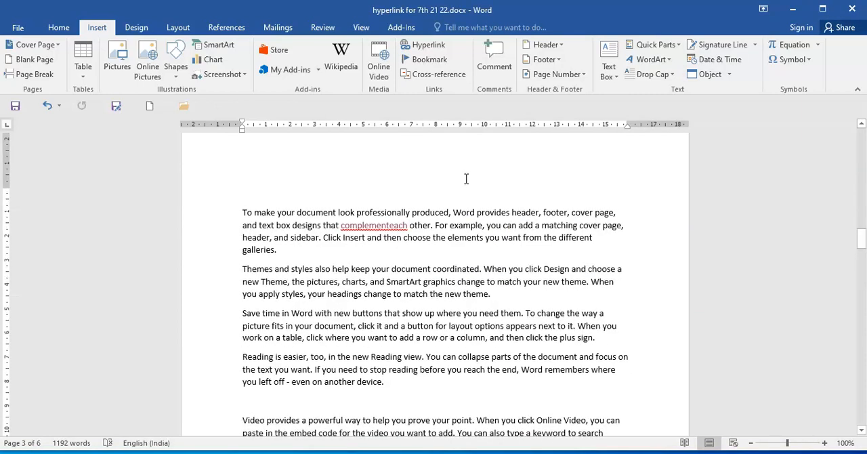